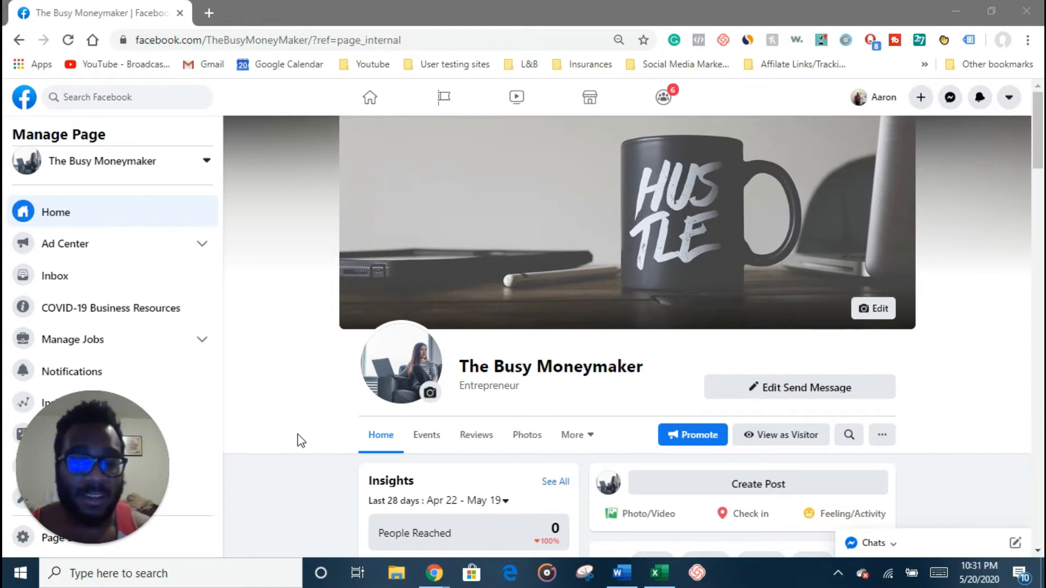
# Check the page's additional navigation sections for a Shop entry
pyautogui.scroll(-1, 297, 434)
pyautogui.scroll(1, 298, 434)
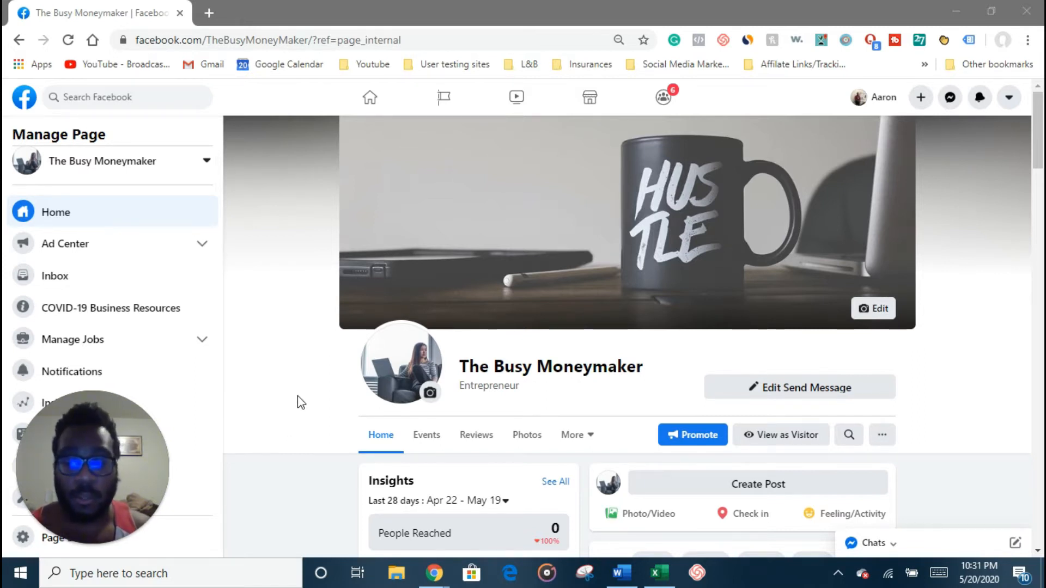
pyautogui.moveTo(87, 458); pyautogui.dragTo(74, 438)
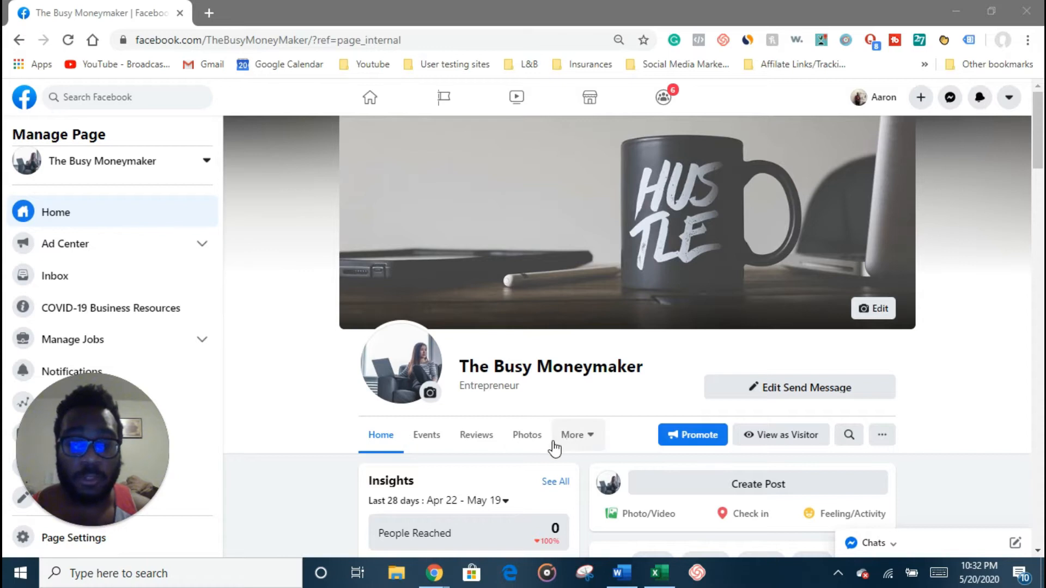
pyautogui.click(570, 445)
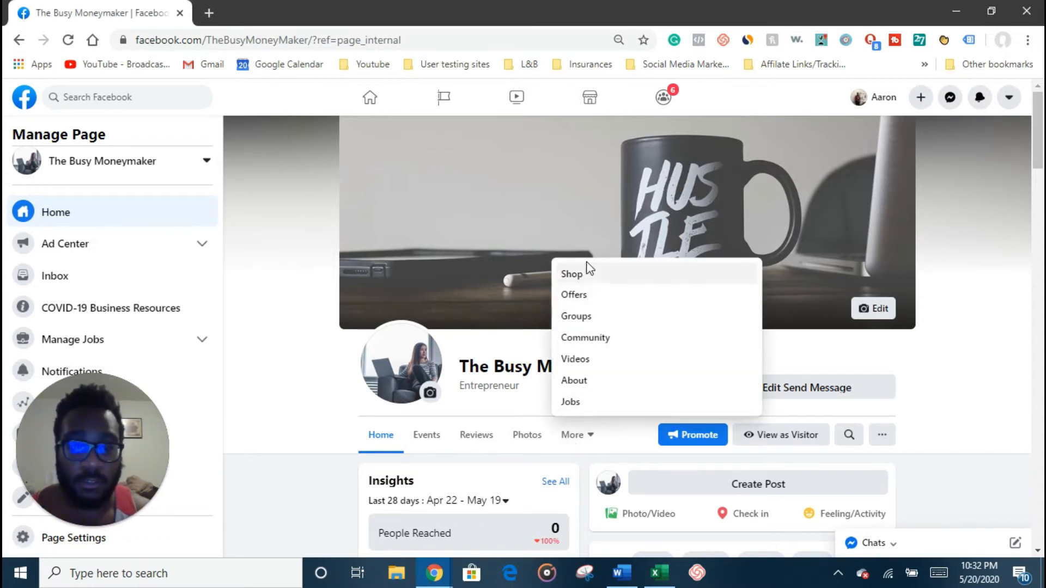
pyautogui.click(253, 449)
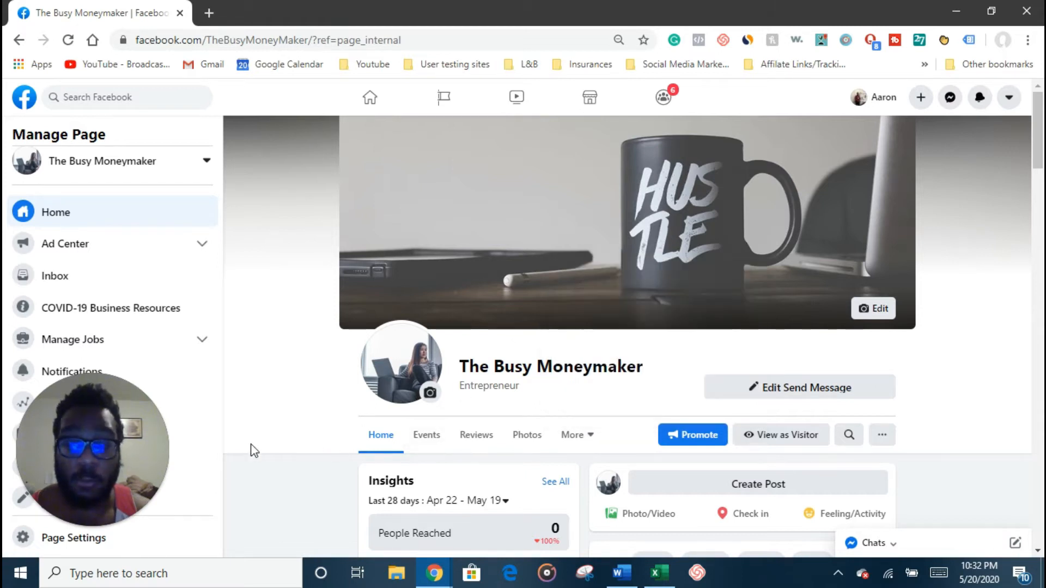
# Review the available page templates under Templates and Tabs in The Busy Moneymaker's page settings
pyautogui.moveTo(127, 456); pyautogui.dragTo(280, 350)
pyautogui.click(90, 539)
pyautogui.moveTo(248, 325); pyautogui.dragTo(152, 463)
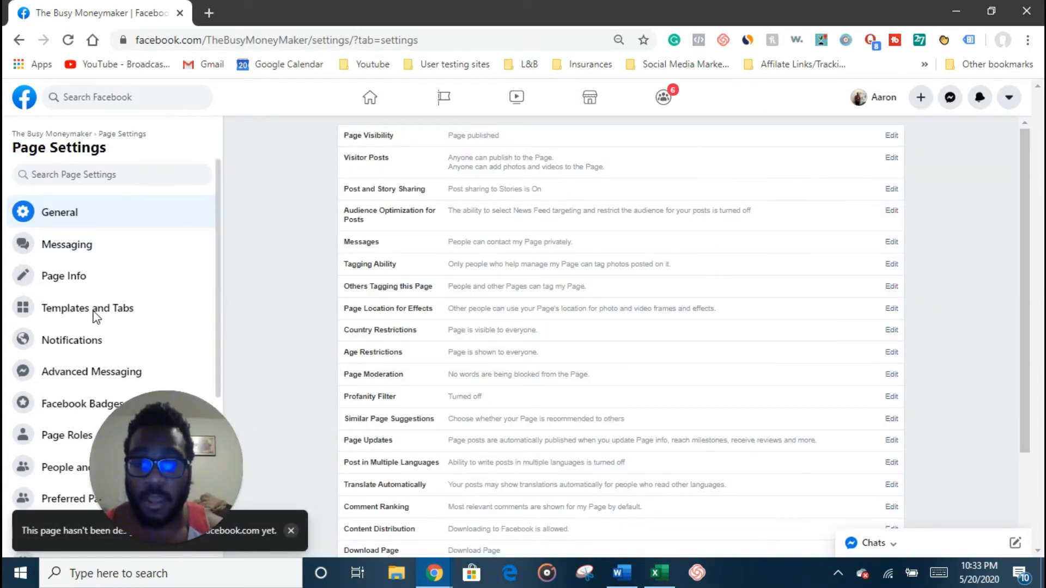
pyautogui.click(18, 317)
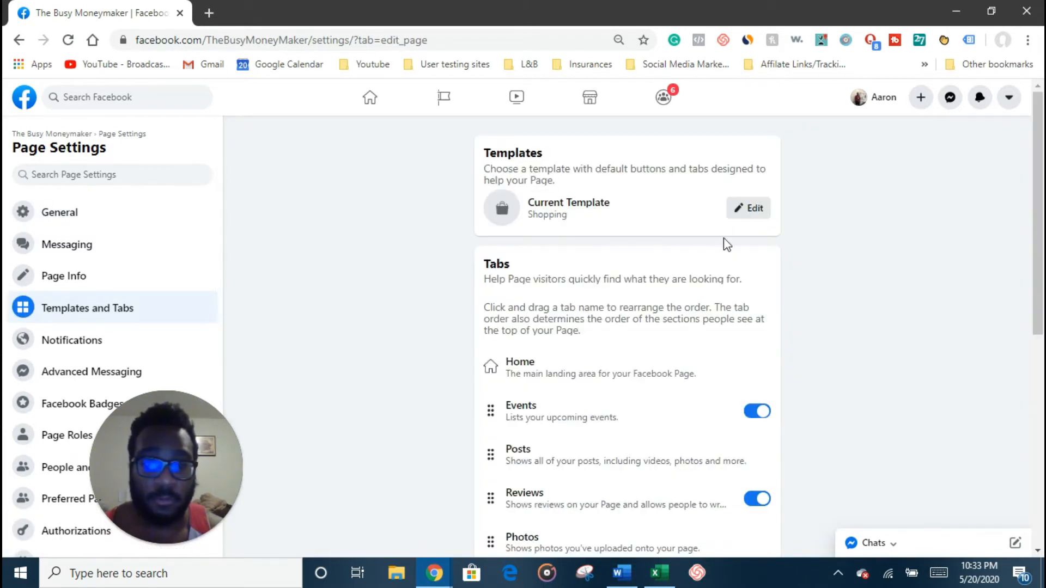
pyautogui.click(756, 213)
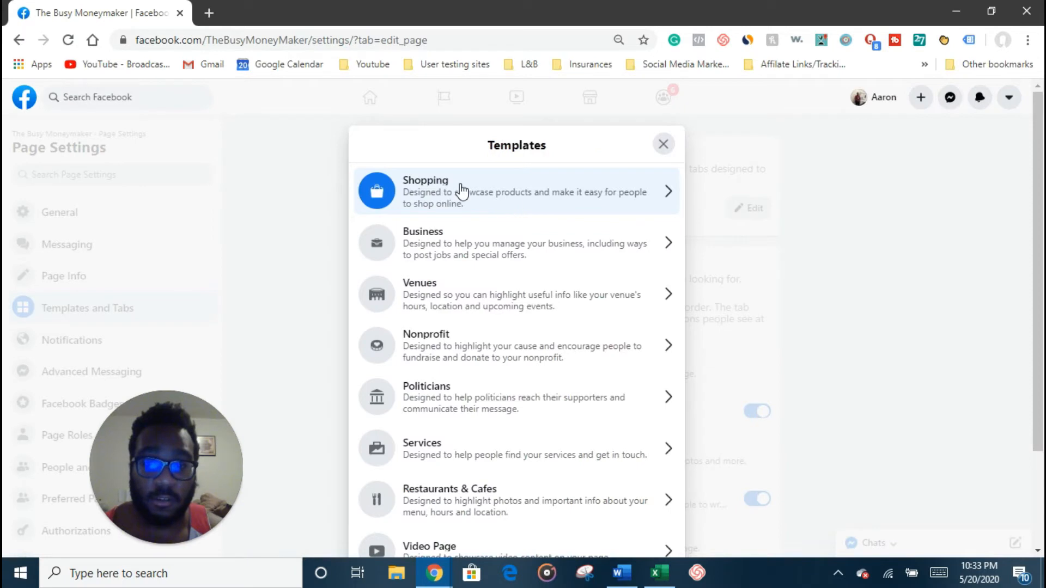
pyautogui.scroll(-2, 458, 376)
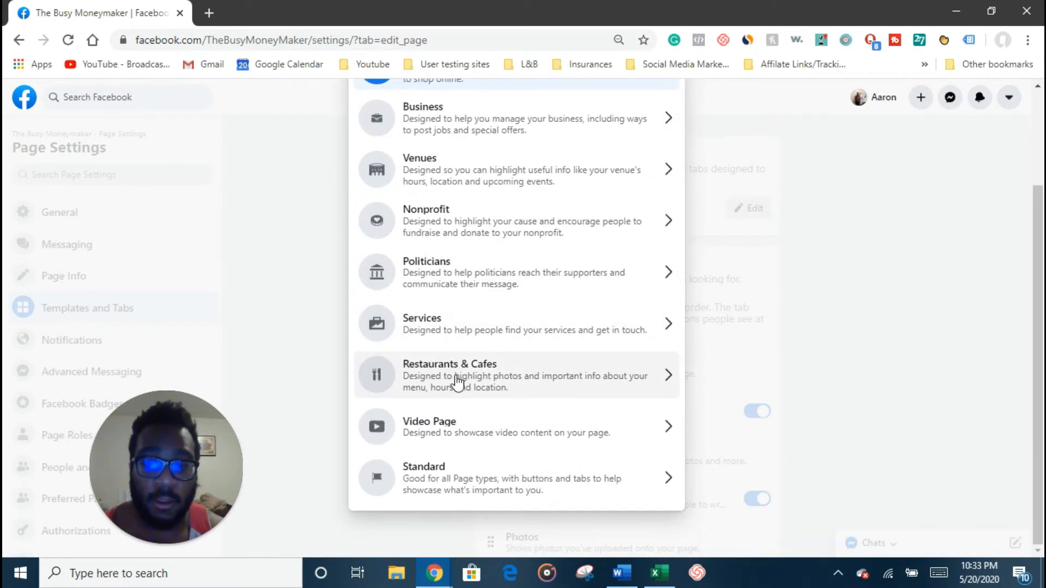
pyautogui.scroll(2, 458, 384)
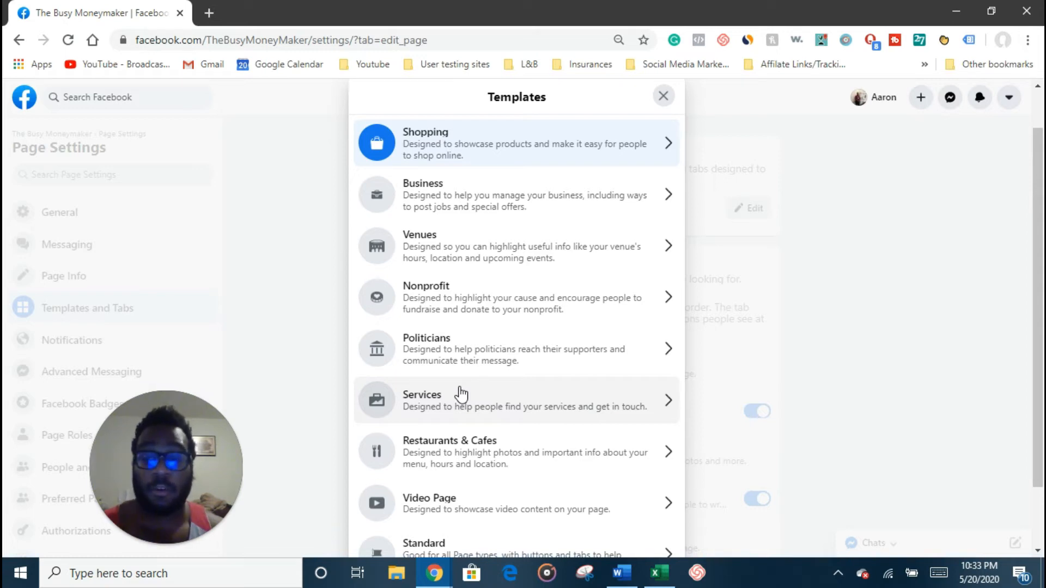
pyautogui.scroll(1, 460, 393)
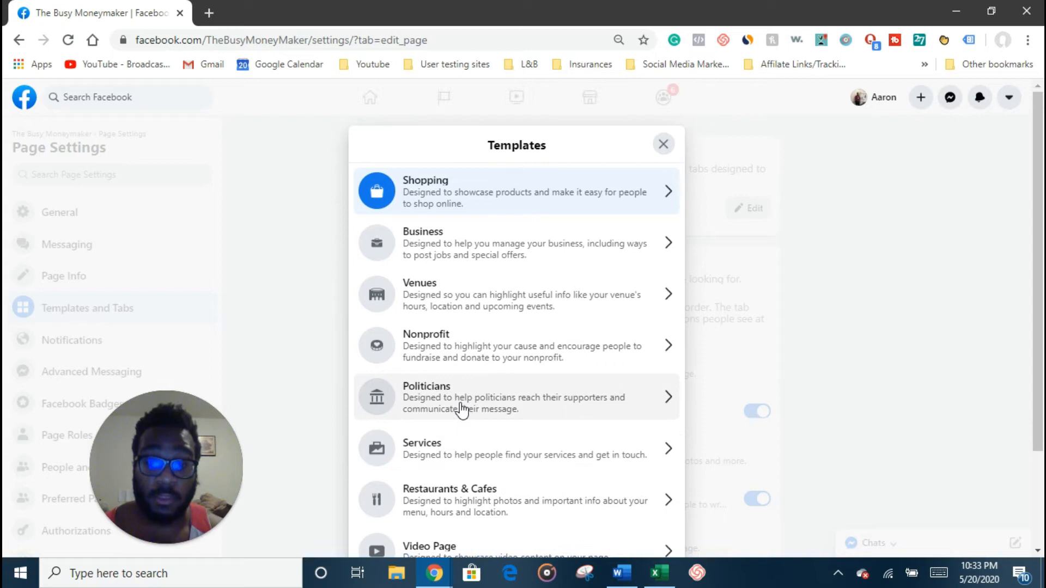
# Inspect the Shopping template's details and its additional tabs, and close the template chooser without changing the template
pyautogui.click(553, 200)
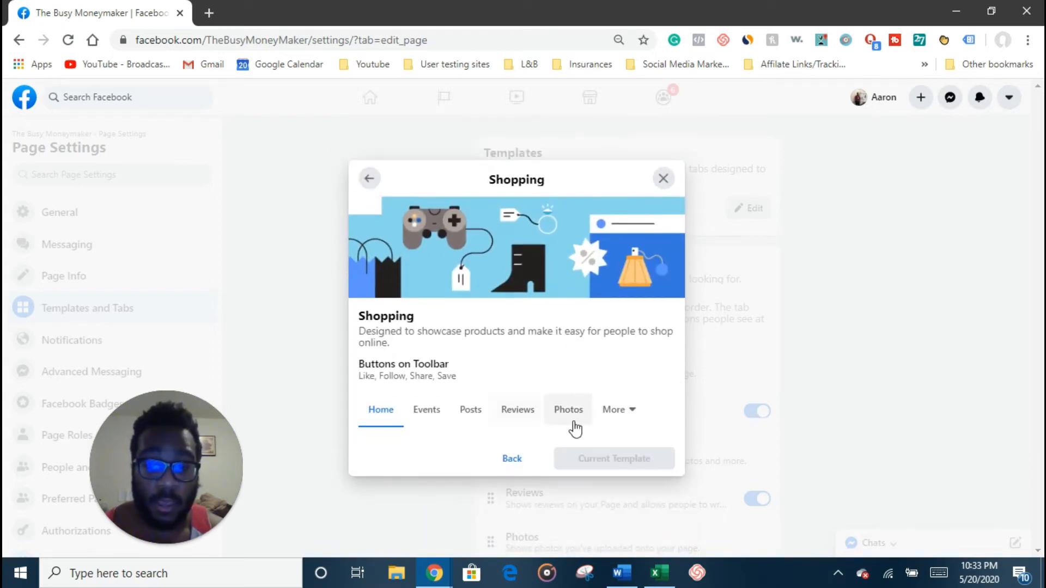
pyautogui.click(620, 411)
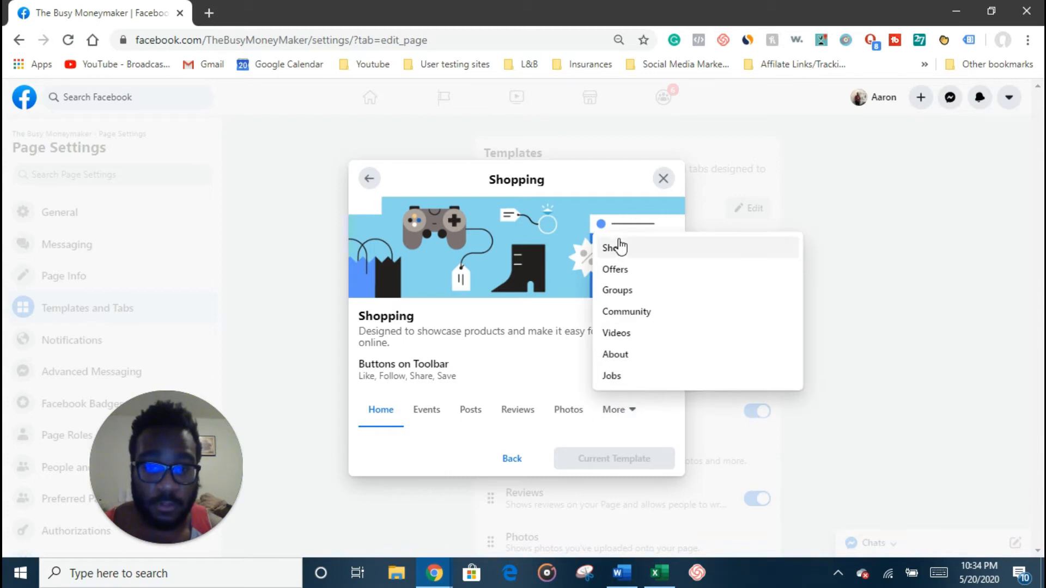
pyautogui.click(557, 374)
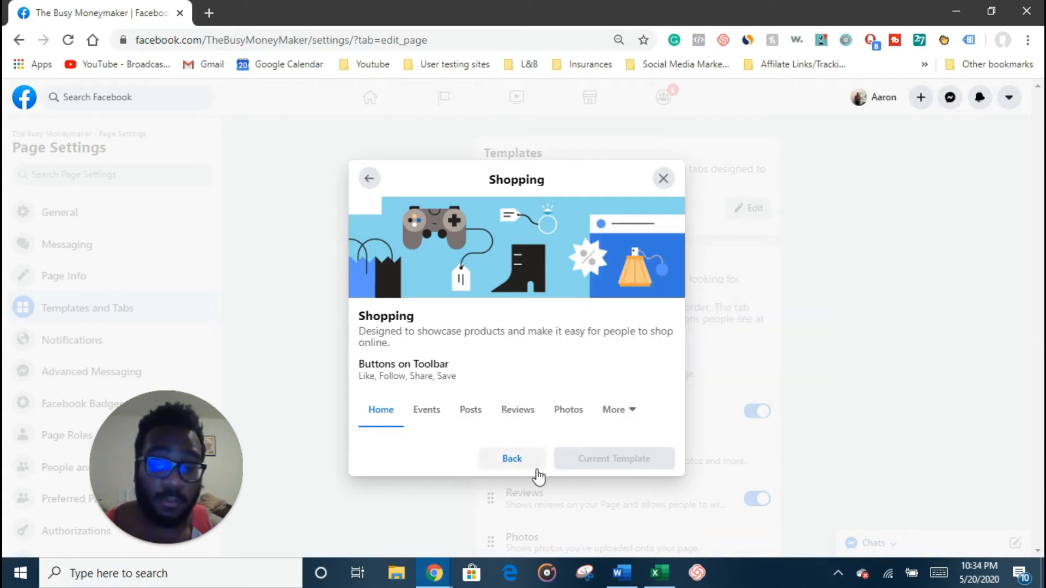
pyautogui.click(512, 458)
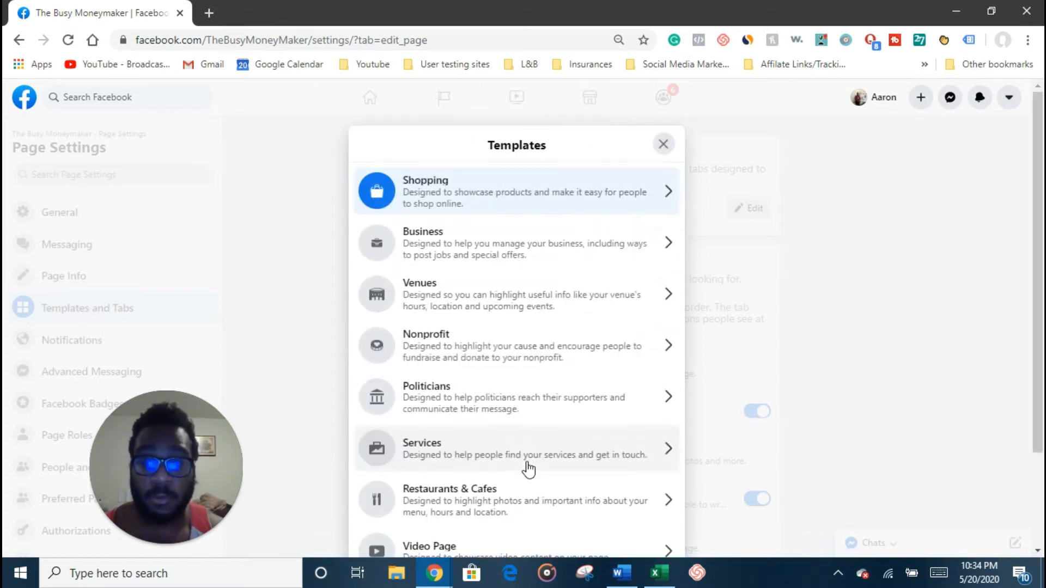
pyautogui.click(663, 143)
# Open the Shop section of The Busy Moneymaker page and agree to the Merchant Terms and Policies
pyautogui.click(20, 44)
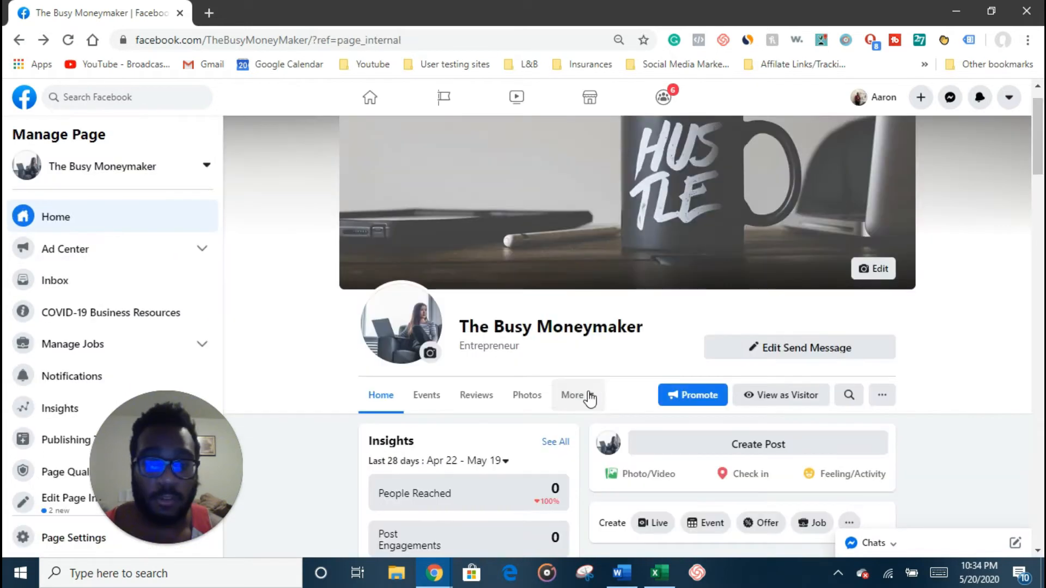
pyautogui.click(588, 396)
pyautogui.click(597, 239)
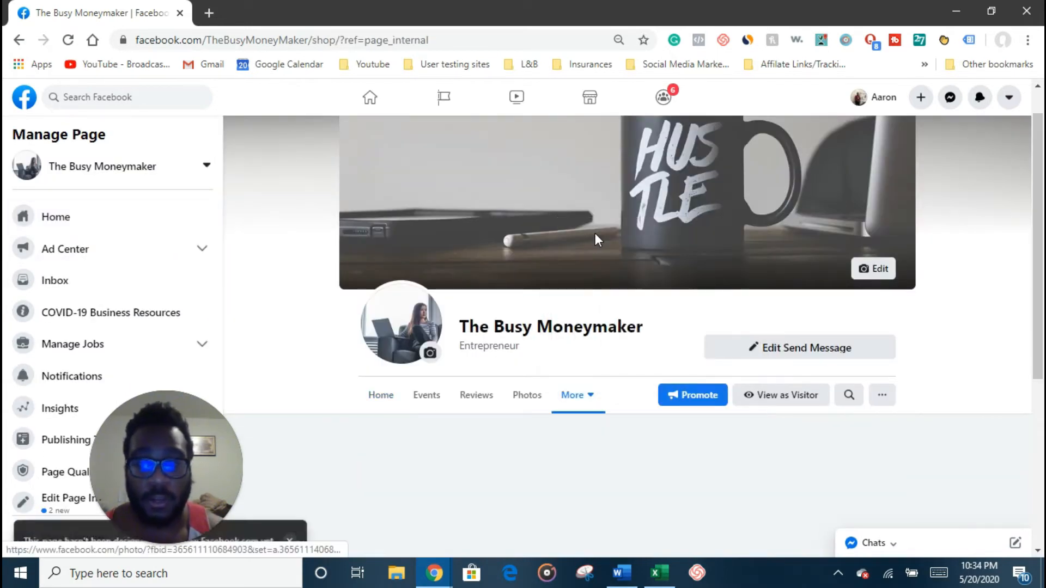
pyautogui.scroll(-3, 467, 470)
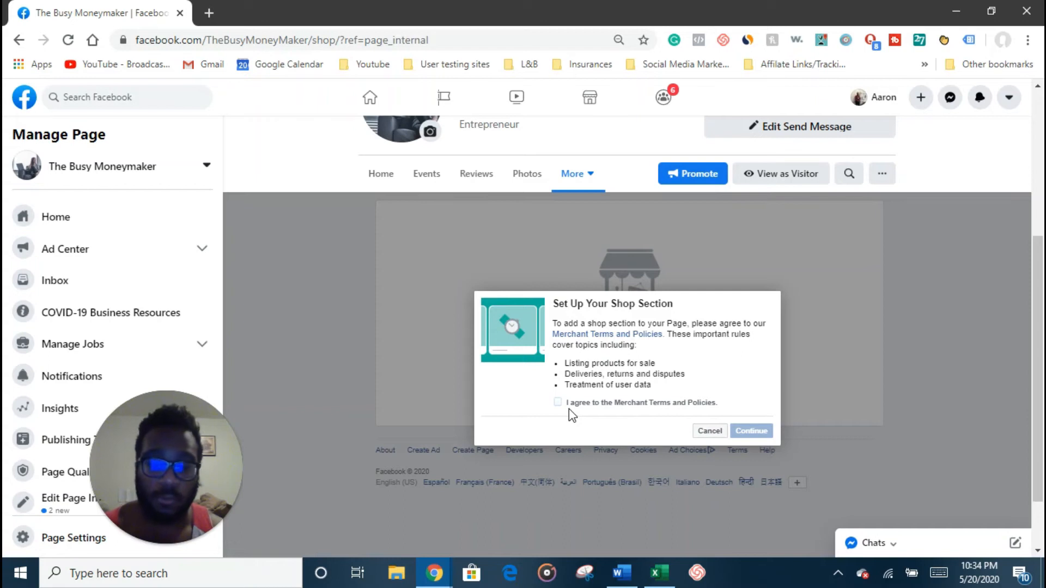
pyautogui.click(557, 403)
pyautogui.click(745, 432)
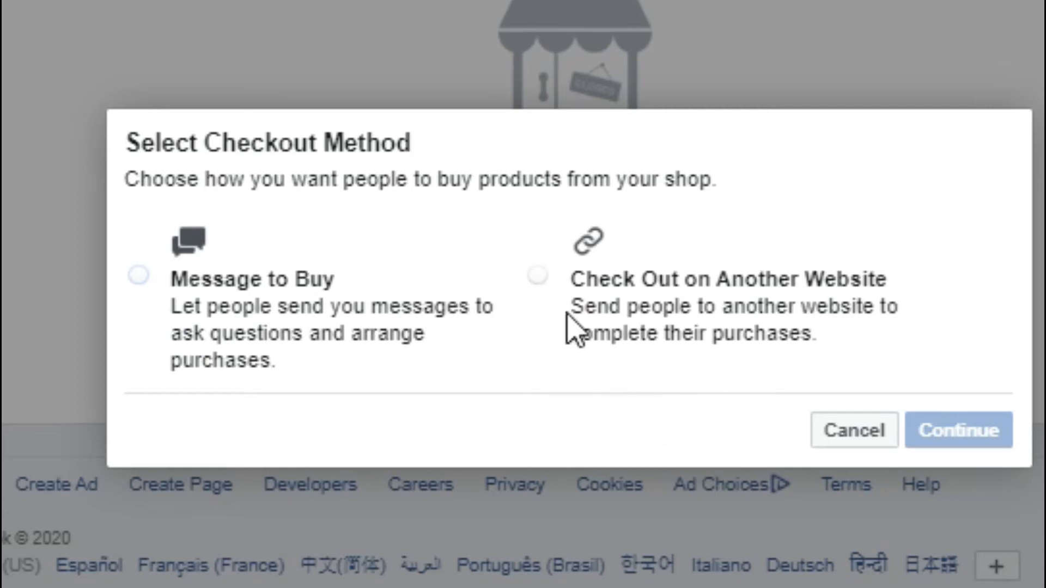
# Set the shop's checkout method to Message to Buy and save US Dollars as its currency
pyautogui.click(551, 280)
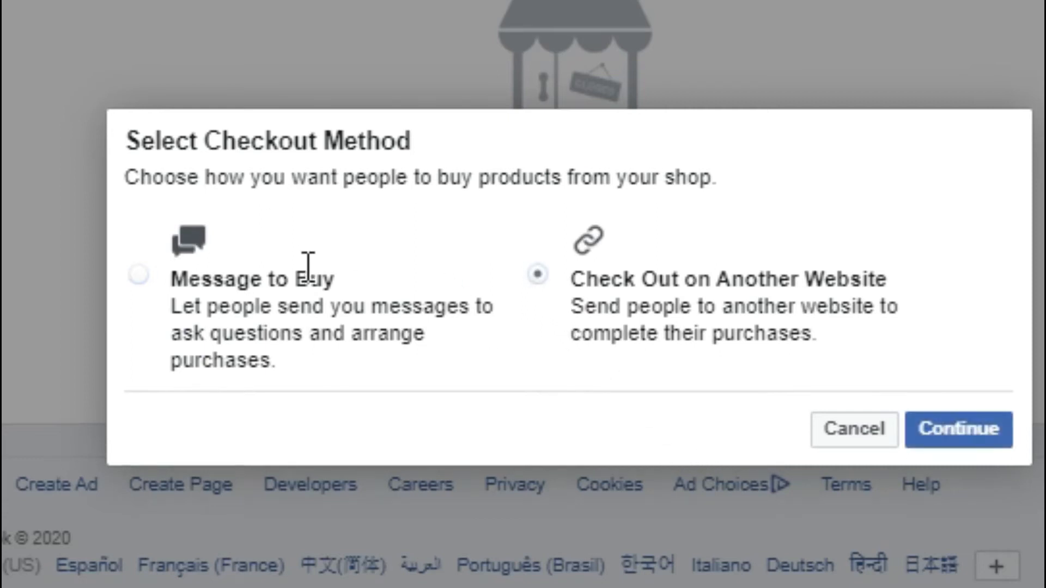
pyautogui.click(139, 276)
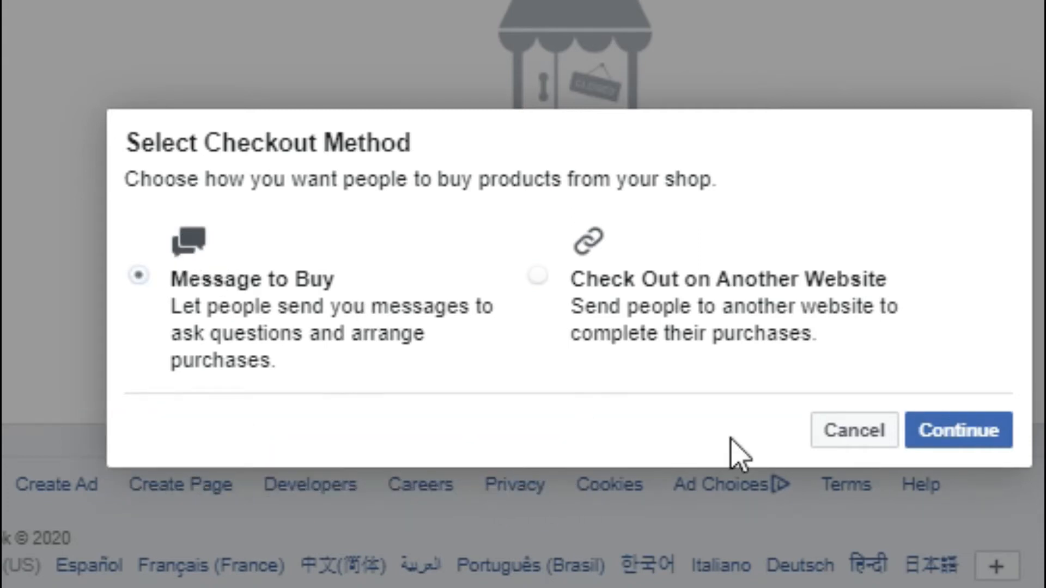
pyautogui.click(1000, 438)
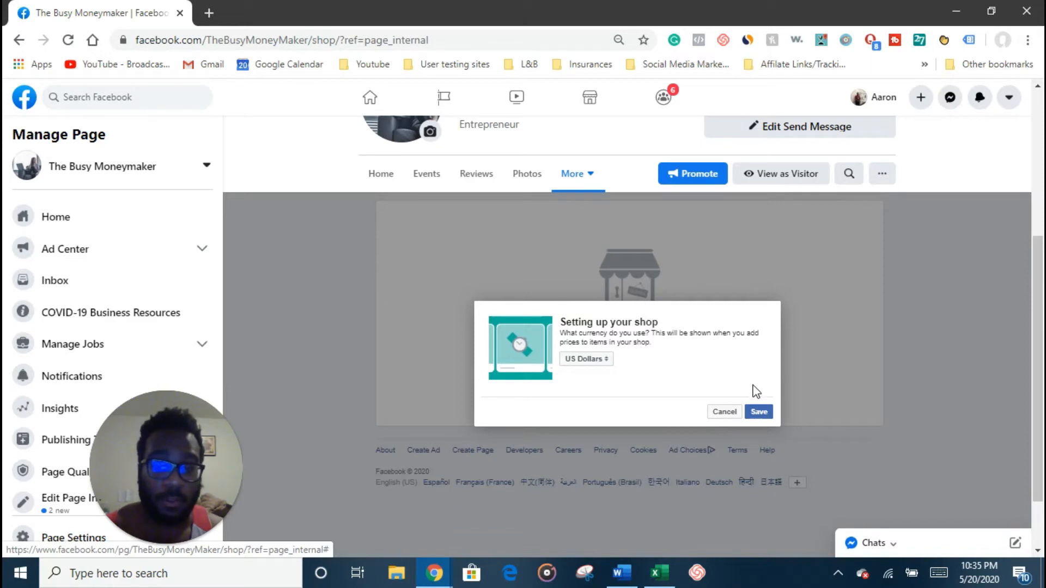
pyautogui.click(759, 413)
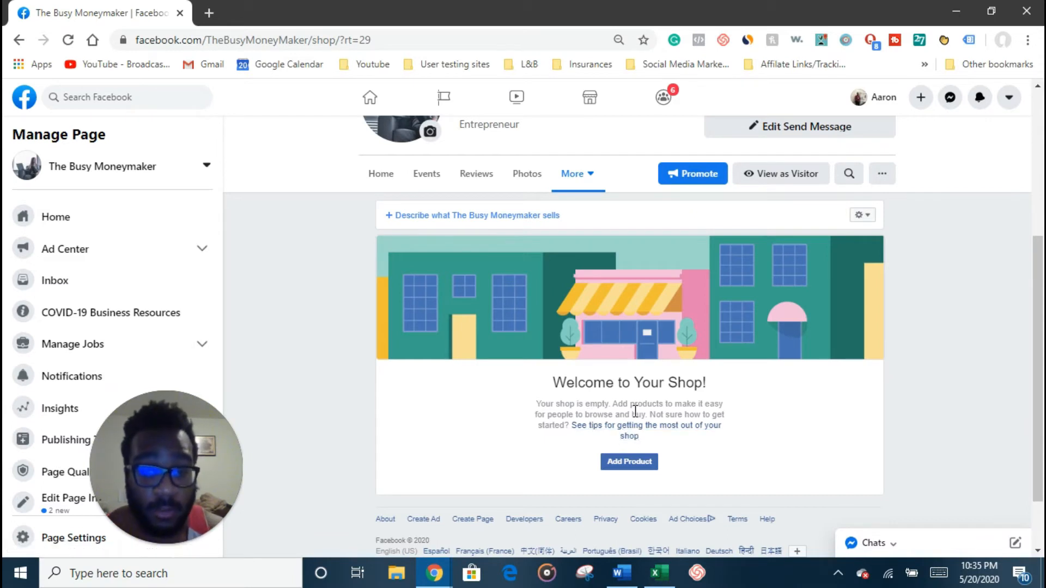
# Start adding a new product to the shop and mark it as on sale
pyautogui.scroll(-2, 635, 417)
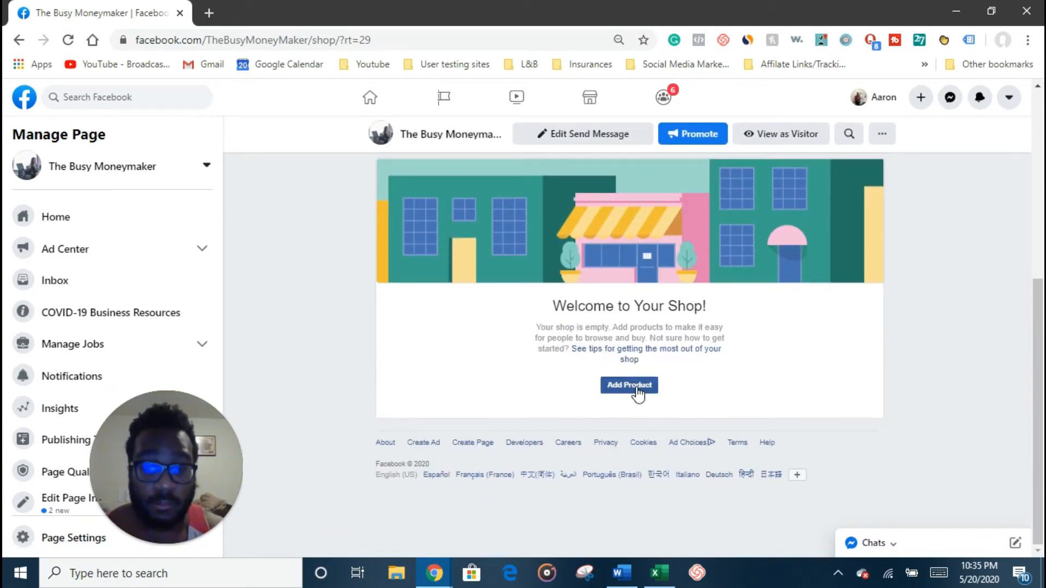
pyautogui.click(636, 386)
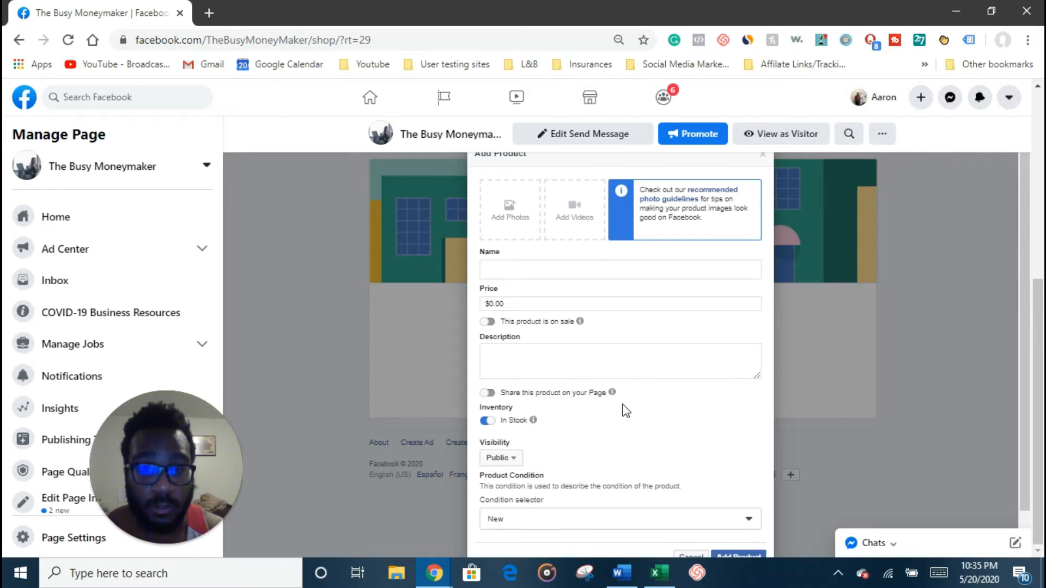
pyautogui.scroll(3, 622, 404)
pyautogui.scroll(-1, 622, 404)
pyautogui.scroll(-1, 419, 423)
pyautogui.scroll(1, 419, 422)
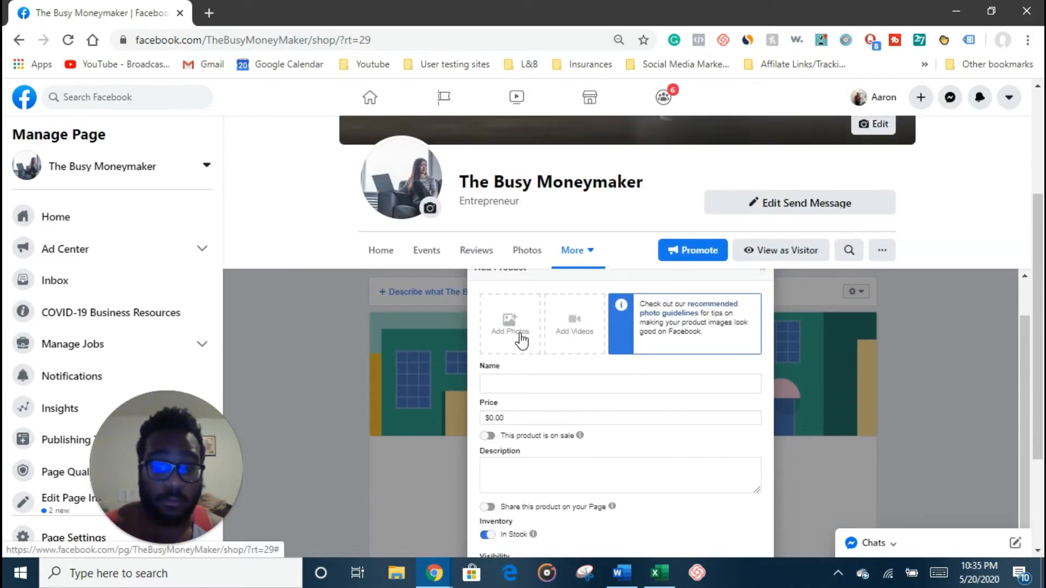
pyautogui.scroll(-1, 651, 340)
pyautogui.scroll(1, 642, 345)
pyautogui.scroll(-1, 561, 393)
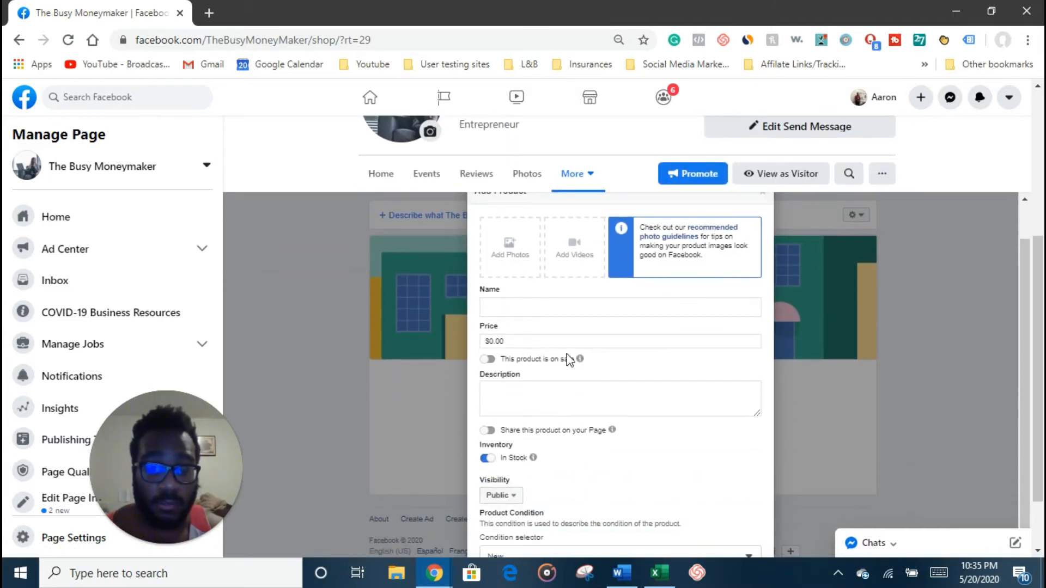
pyautogui.click(487, 359)
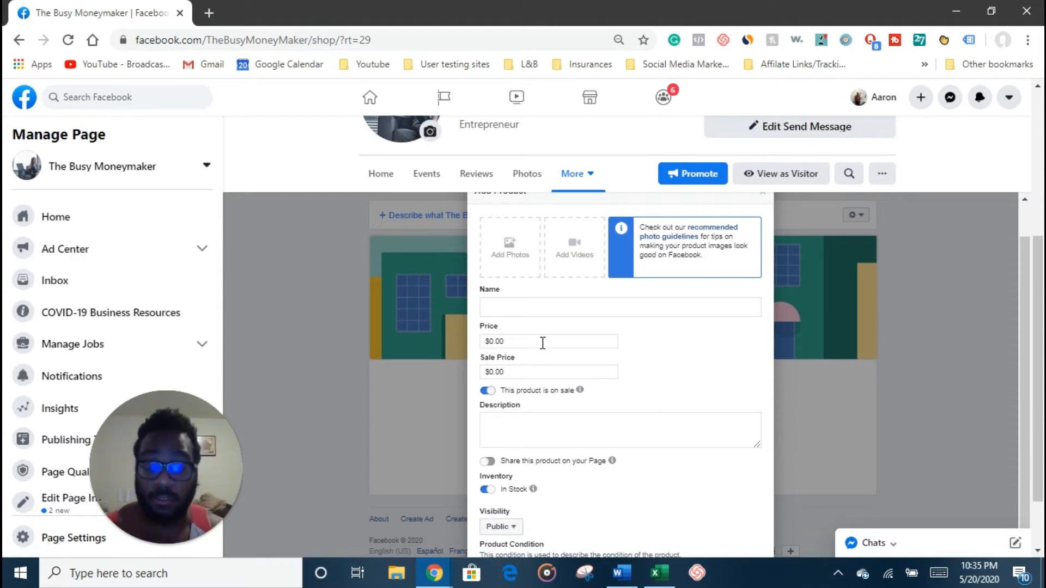
# Add the Hustle mug picture from the page's existing photos as the product photo
pyautogui.click(519, 250)
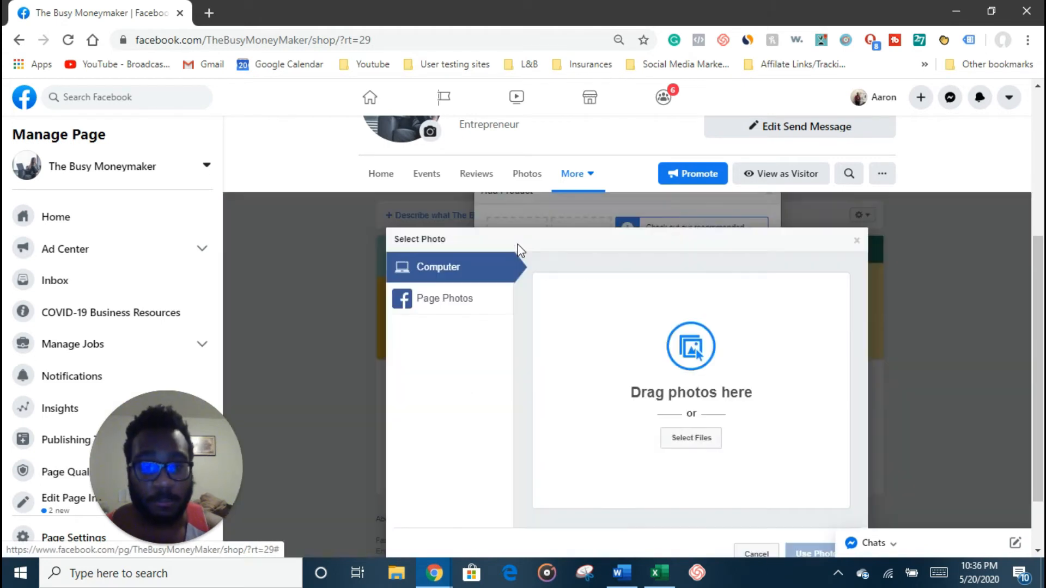
pyautogui.click(479, 307)
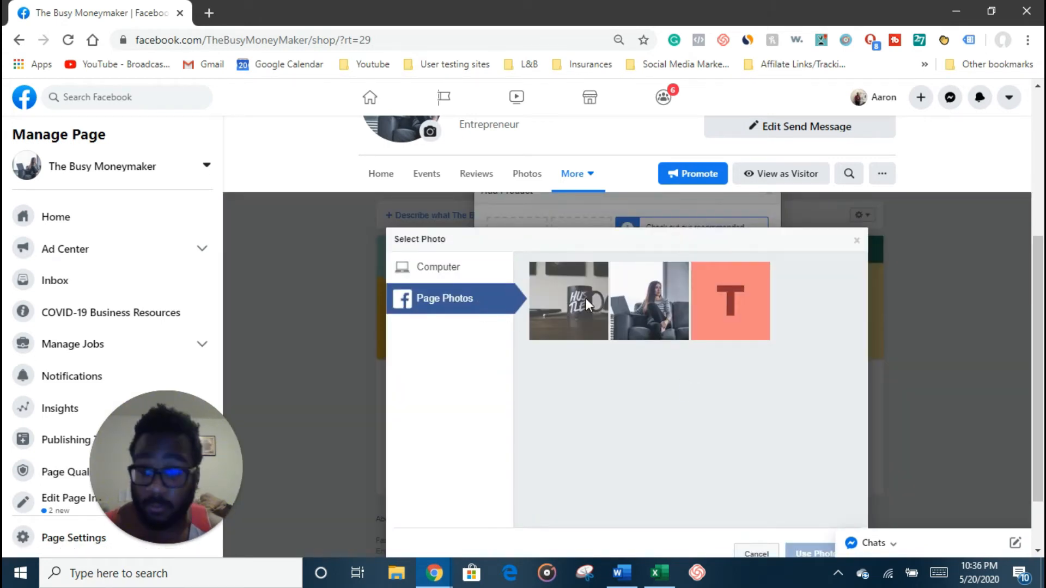
pyautogui.click(586, 299)
pyautogui.scroll(-1, 653, 381)
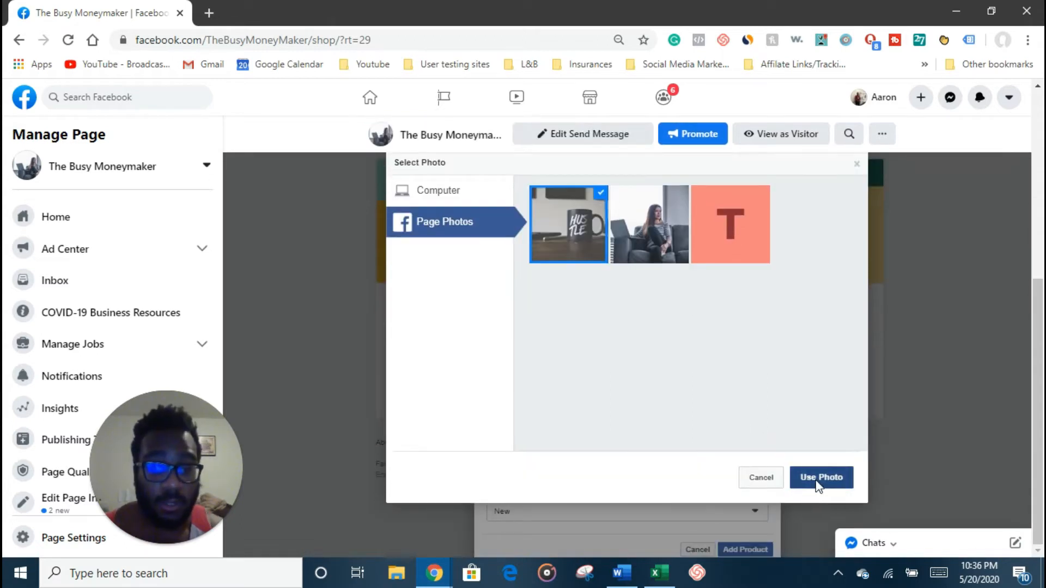
pyautogui.click(817, 479)
# Name the product Hustle Mug, with a price of $24.99 and a sale price of $19.99
pyautogui.scroll(3, 698, 435)
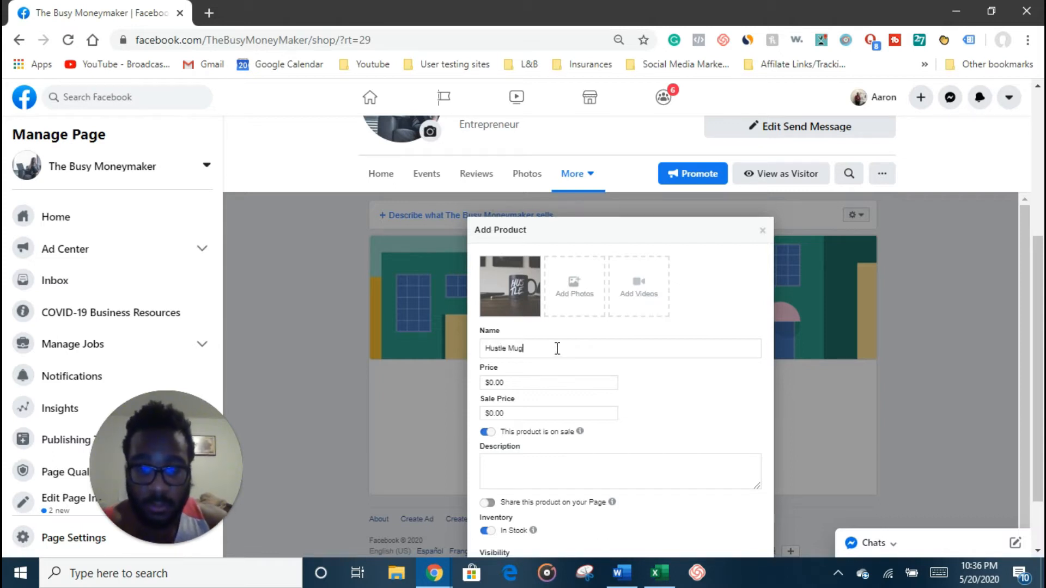
pyautogui.click(534, 385)
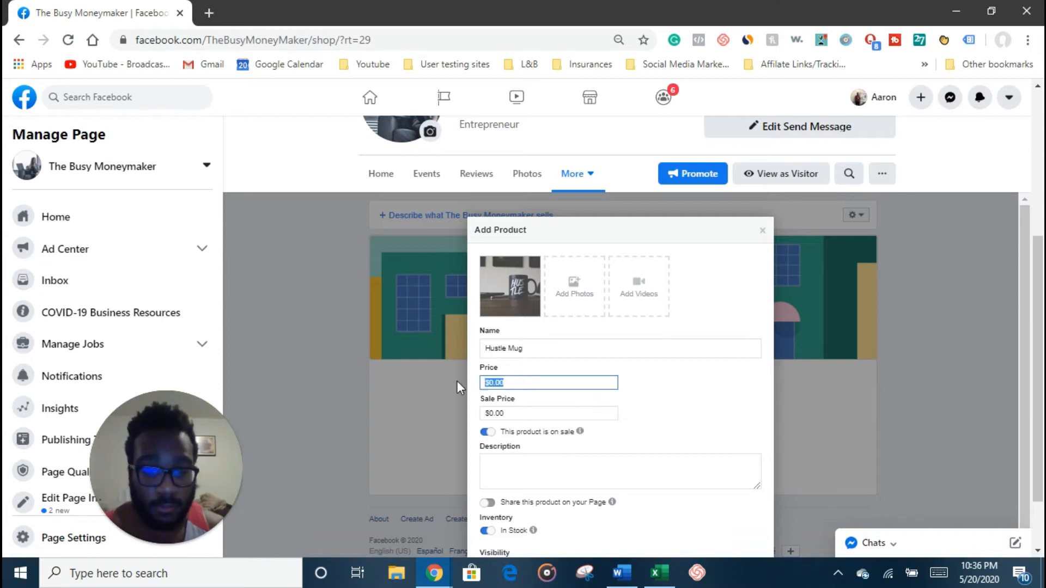
pyautogui.write('24.99')
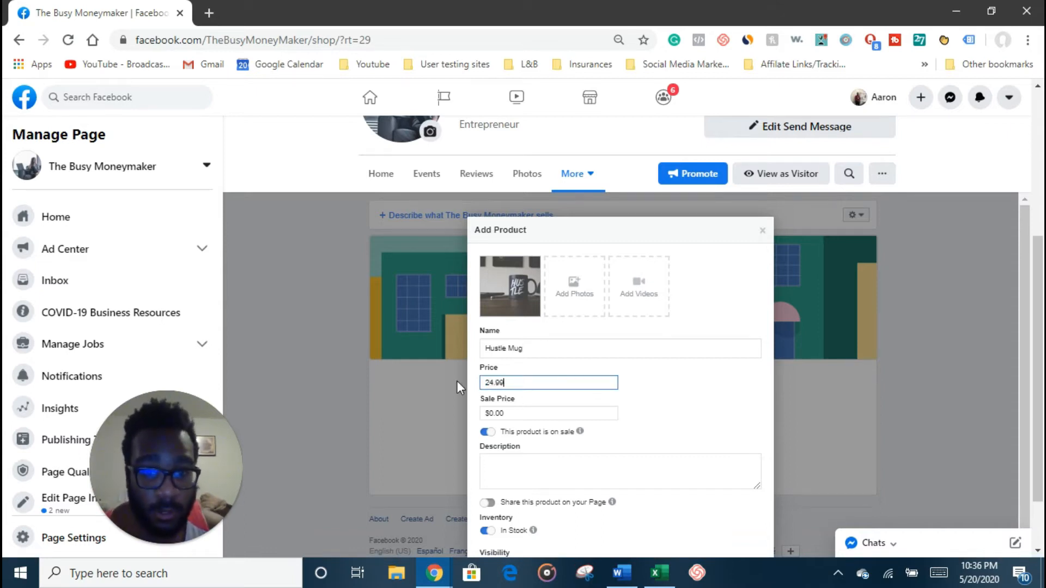
pyautogui.click(511, 415)
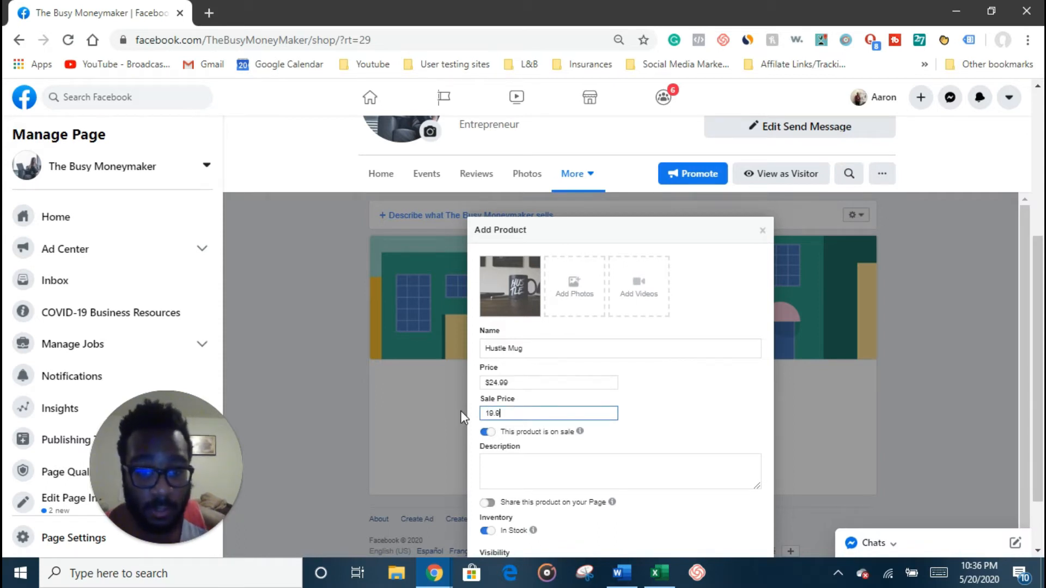
pyautogui.click(535, 469)
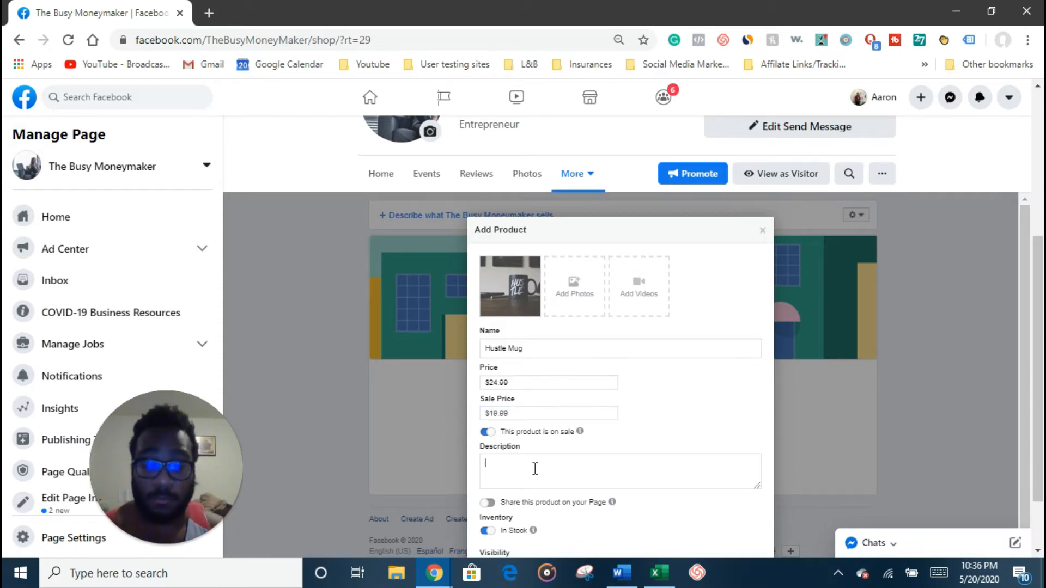
# Enter the product description as Hustle Mug with Show your hustleness dedication on a second line
pyautogui.write('Hust')
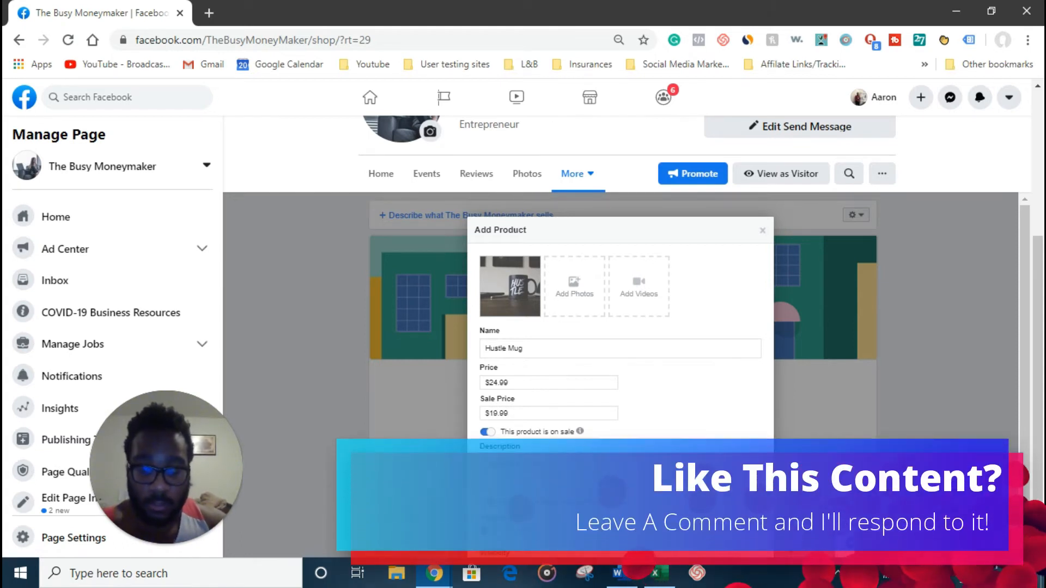
pyautogui.write('le Mug')
pyautogui.press('Return')
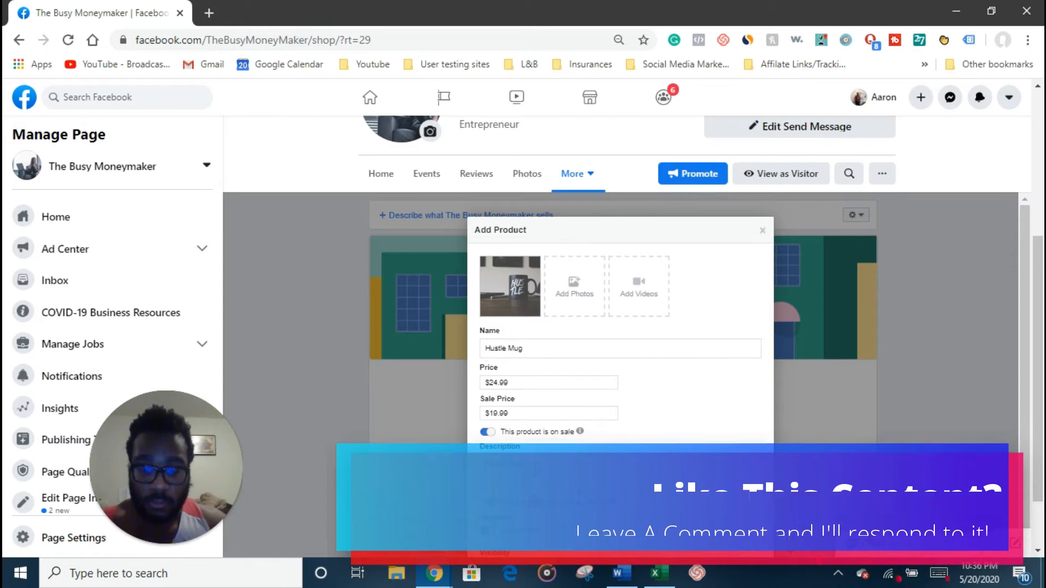
pyautogui.write('Showr')
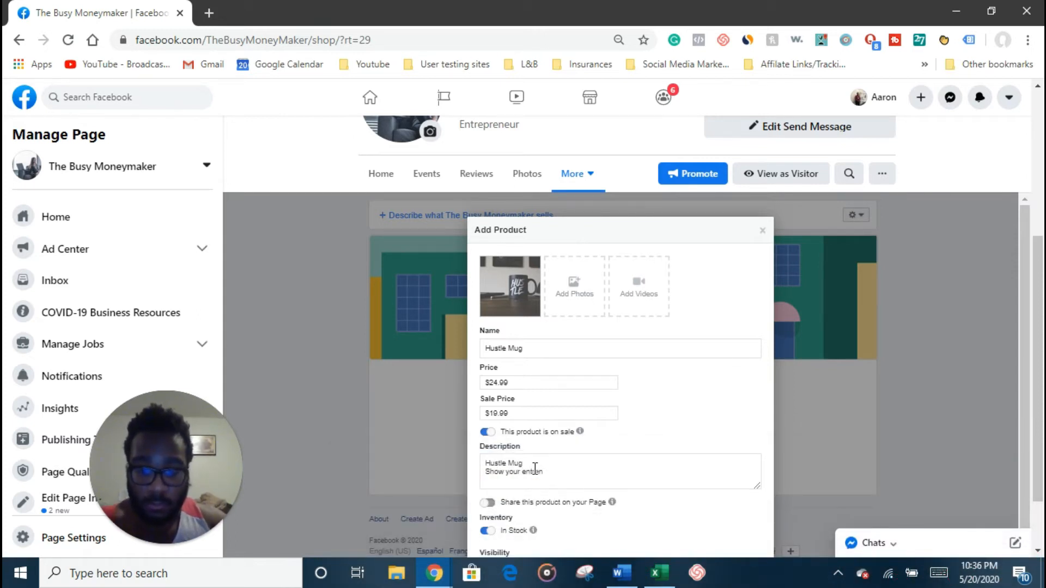
pyautogui.write(' your entrenpua')
pyautogui.press('BackSpace')
pyautogui.press('BackSpace')
pyautogui.press('BackSpace')
pyautogui.press('BackSpace')
pyautogui.press('BackSpace')
pyautogui.press('BackSpace')
pyautogui.press('BackSpace')
pyautogui.press('BackSpace')
pyautogui.press('BackSpace')
pyautogui.write('busleness dedication')
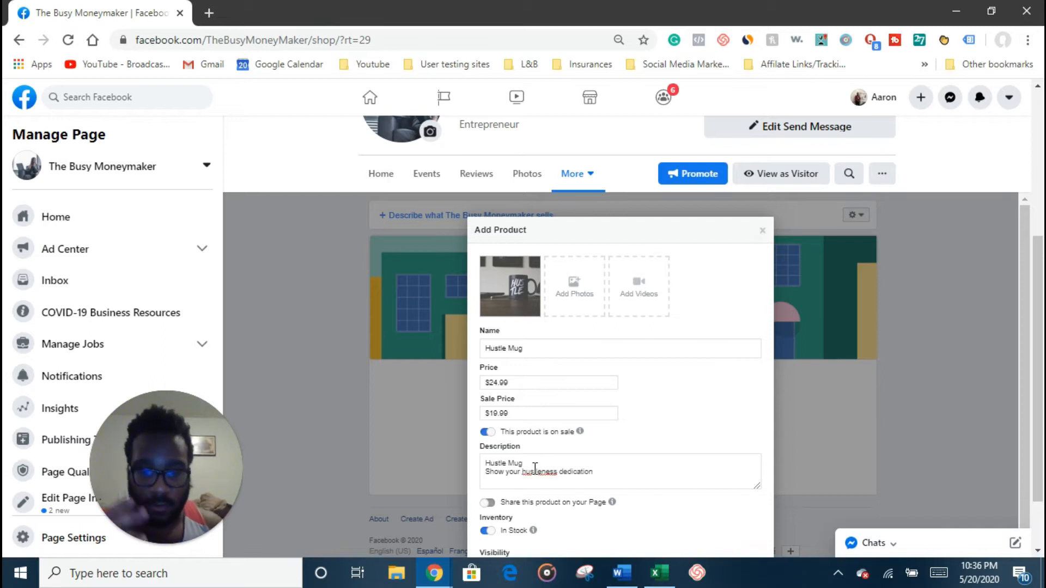
# Review the product's sharing and inventory options and check the visibility choices, leaving it set to Public
pyautogui.scroll(-2, 536, 470)
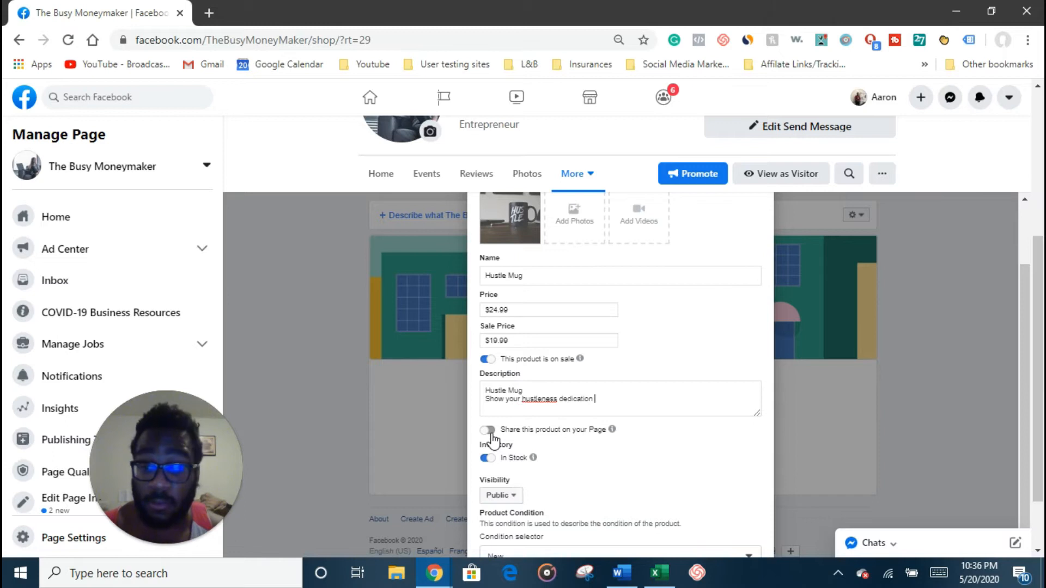
pyautogui.scroll(-1, 543, 394)
pyautogui.scroll(1, 561, 388)
pyautogui.scroll(-1, 605, 439)
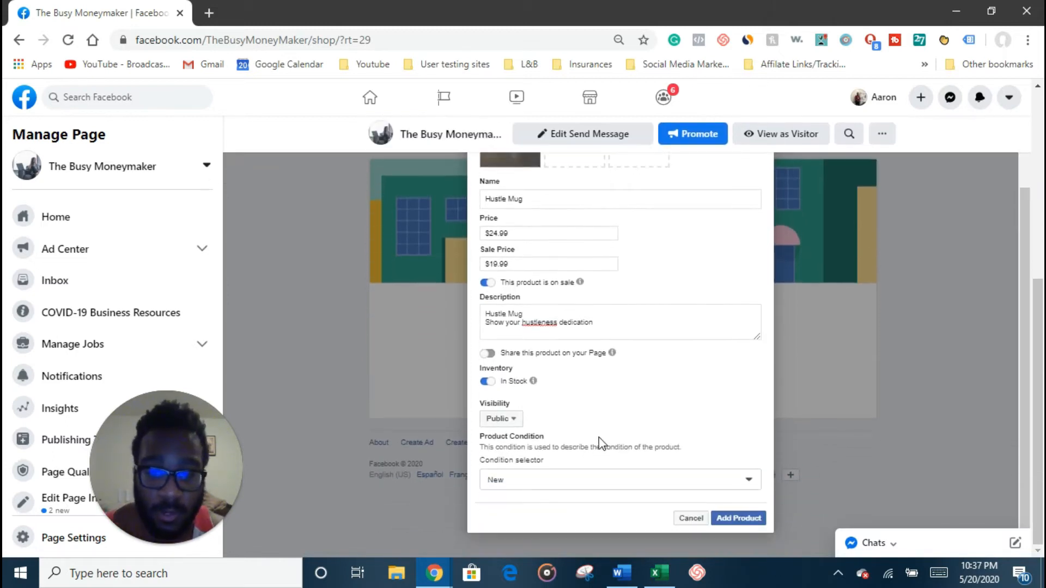
pyautogui.click(511, 421)
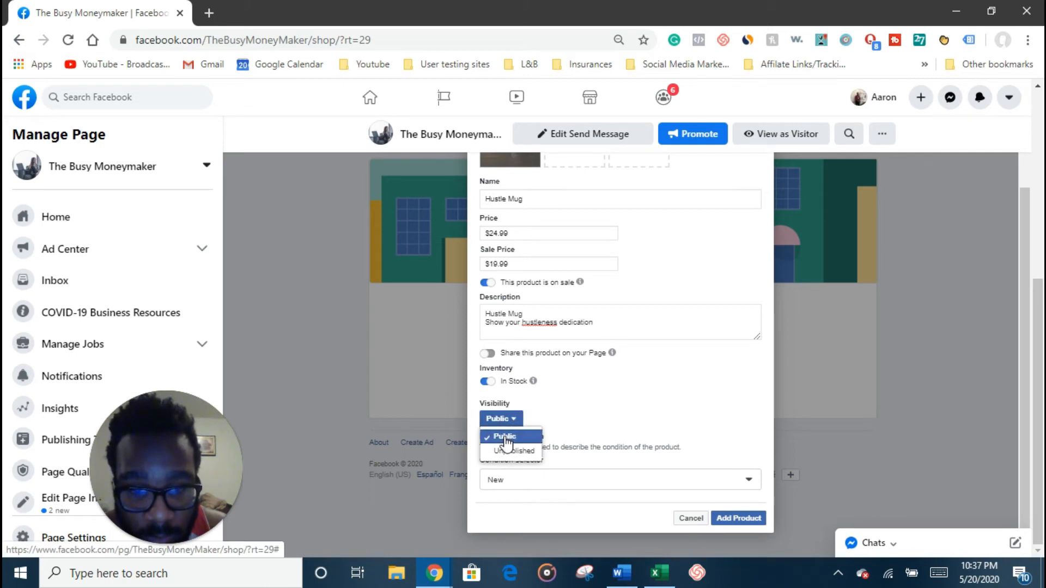
pyautogui.click(539, 415)
pyautogui.scroll(1, 542, 419)
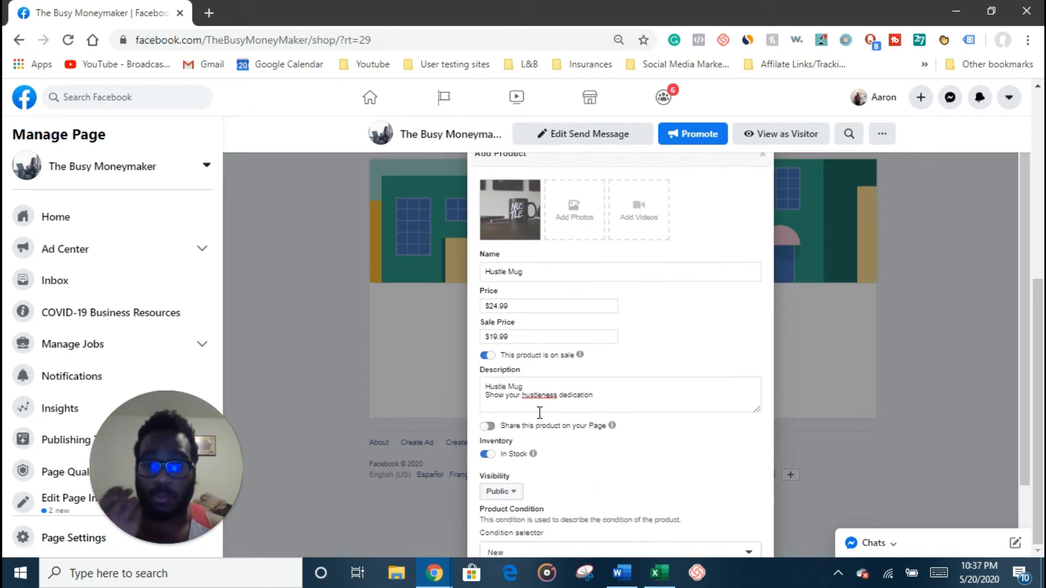
# Check the spelling suggestions for the word hustleness in the product description and leave the word as written
pyautogui.scroll(-1, 541, 412)
pyautogui.scroll(1, 541, 411)
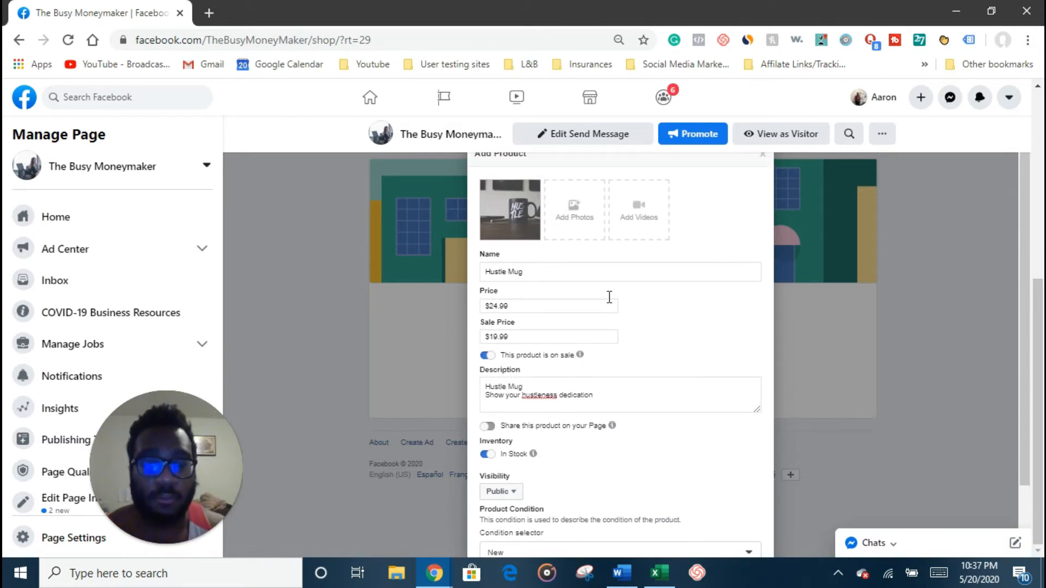
pyautogui.rightClick(545, 398)
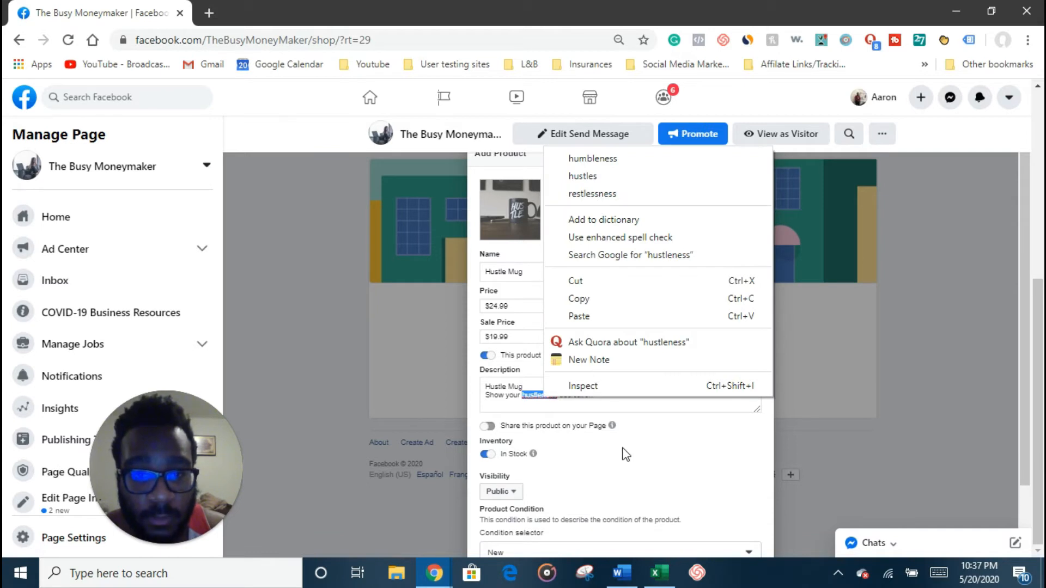
pyautogui.click(605, 429)
pyautogui.scroll(-1, 594, 424)
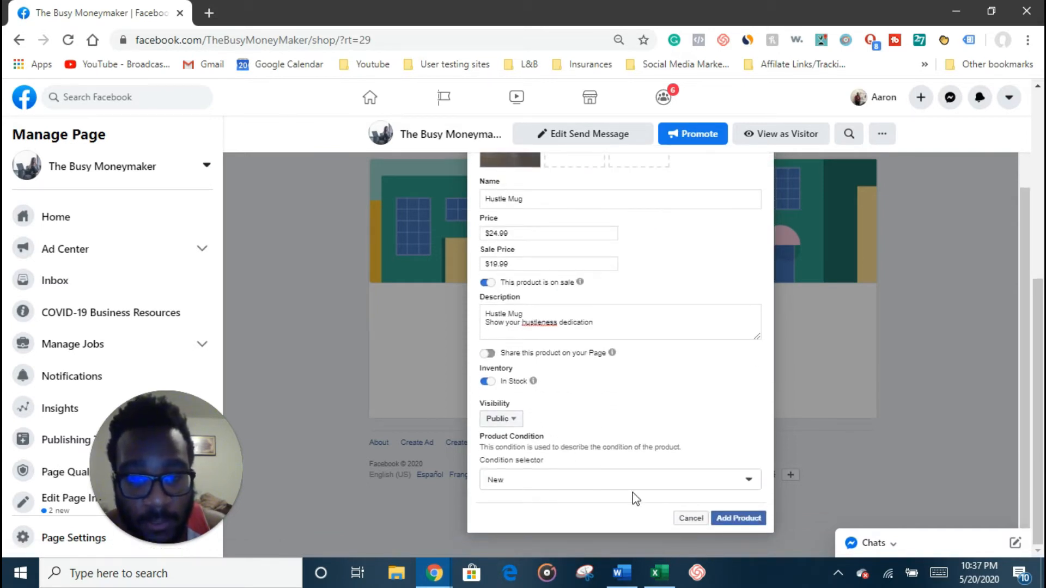
# Keep the product condition as New, add the product to the shop and dismiss the confirmation
pyautogui.click(647, 488)
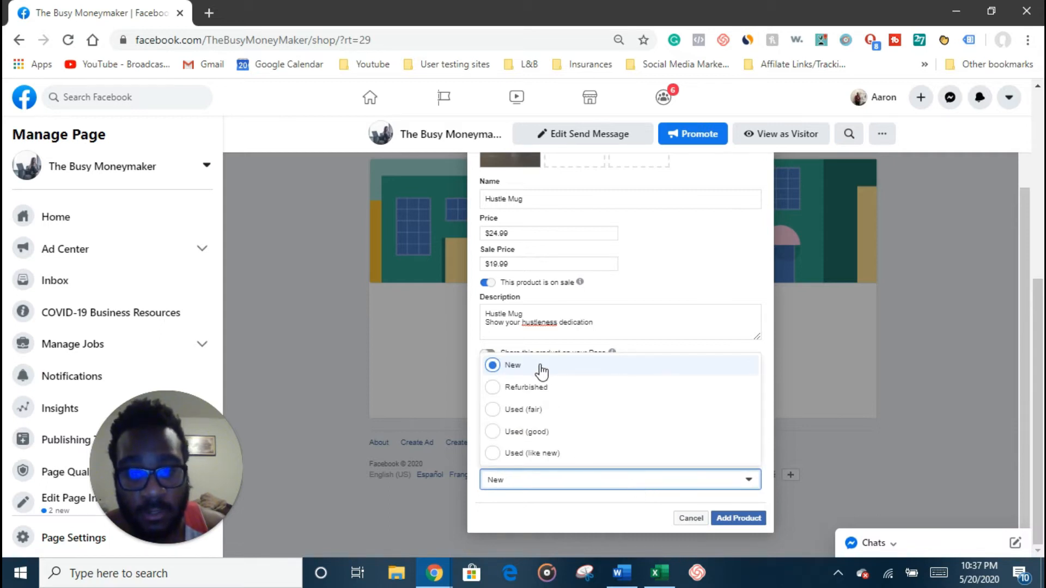
pyautogui.click(566, 499)
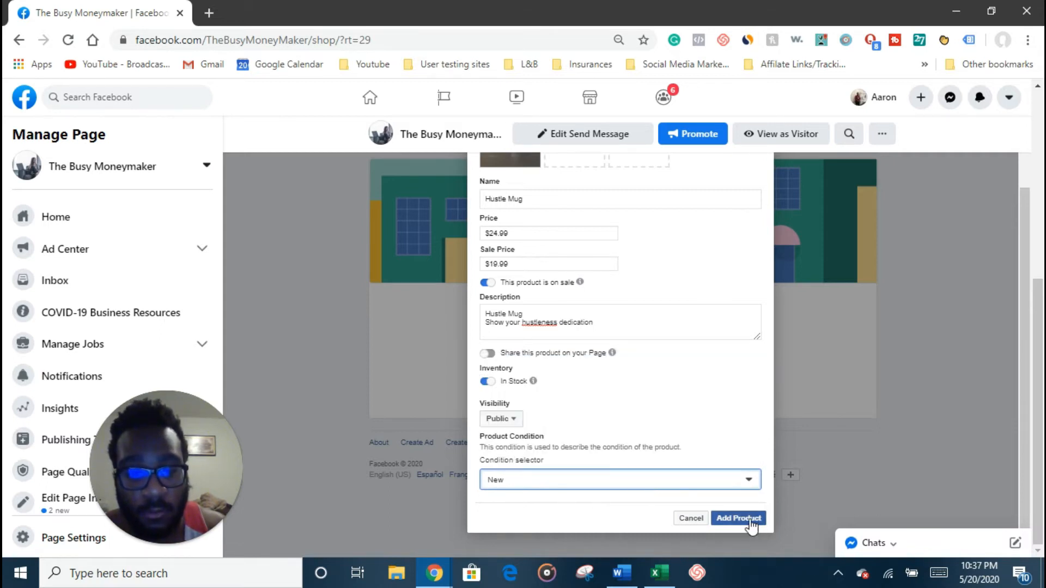
pyautogui.click(750, 520)
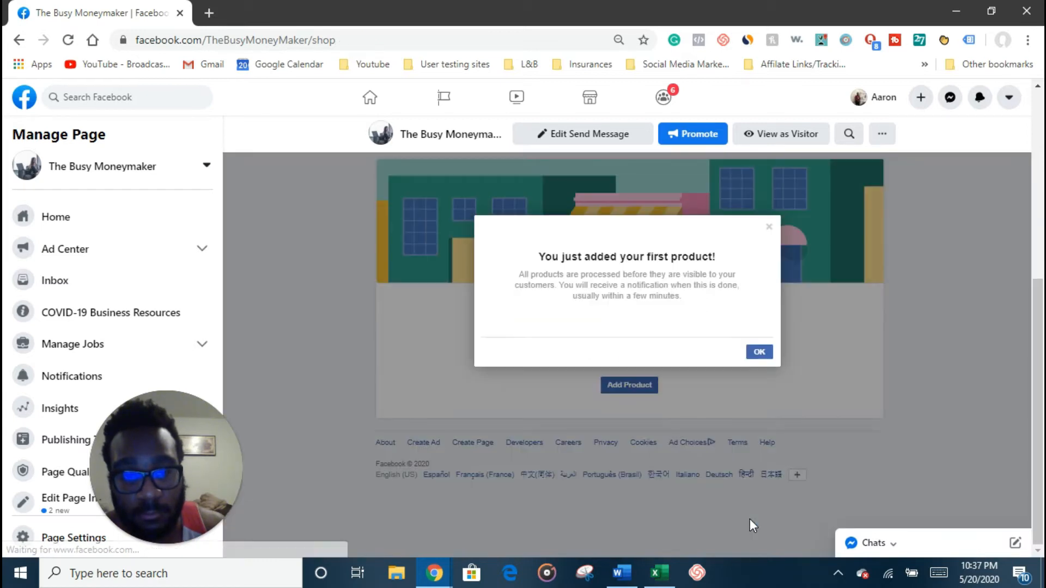
pyautogui.click(758, 351)
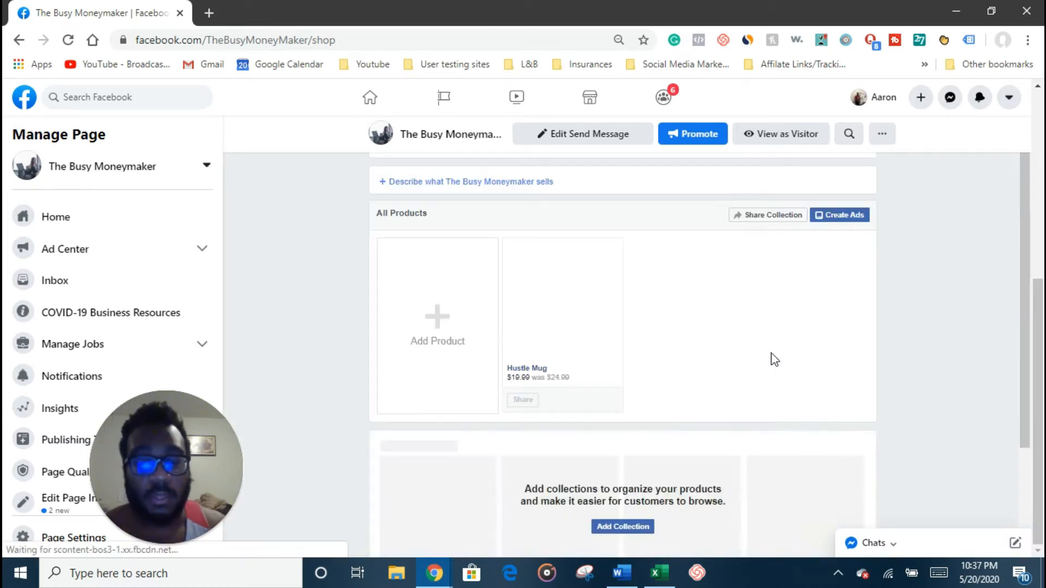
# Look over the shop's product list and start creating ads for the All Products collection
pyautogui.scroll(-2, 771, 381)
pyautogui.scroll(-1, 774, 383)
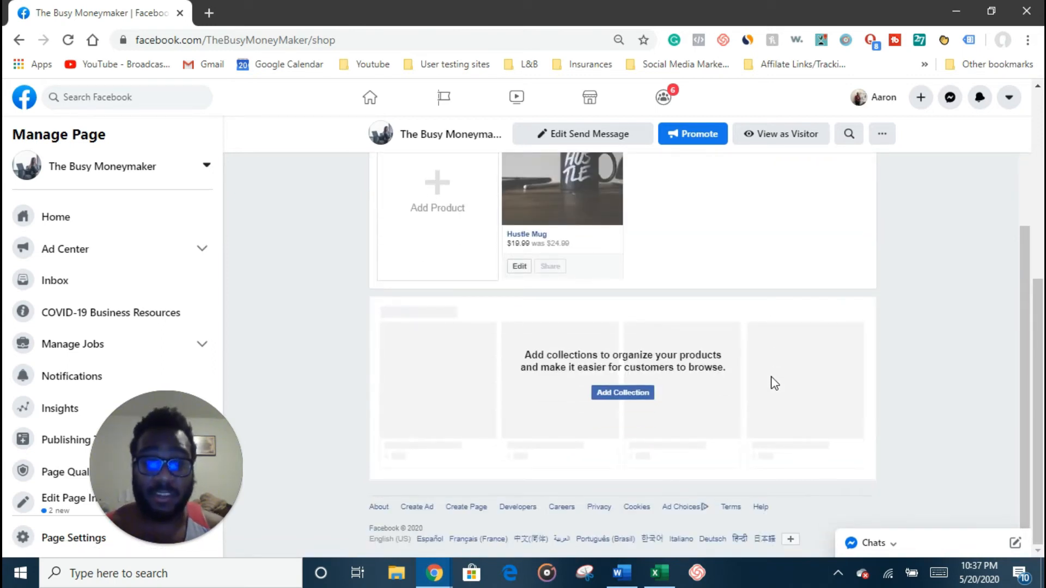
pyautogui.scroll(3, 774, 383)
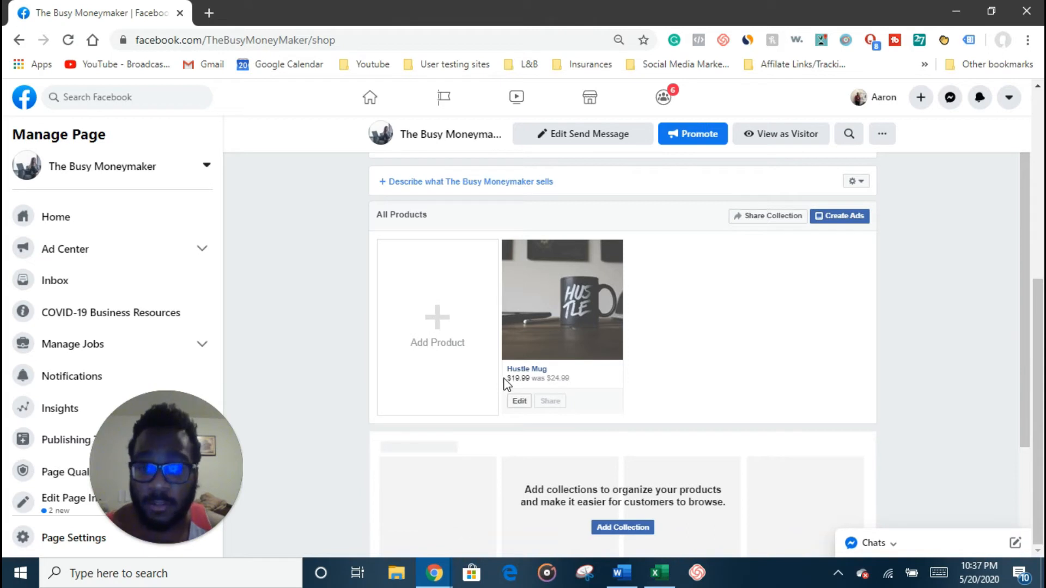
pyautogui.scroll(2, 624, 441)
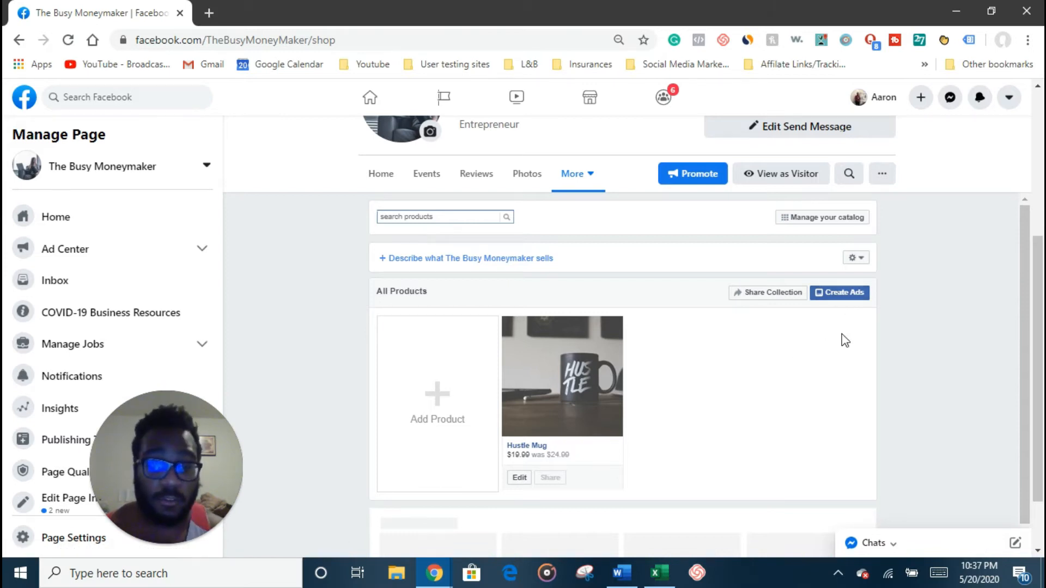
pyautogui.click(848, 295)
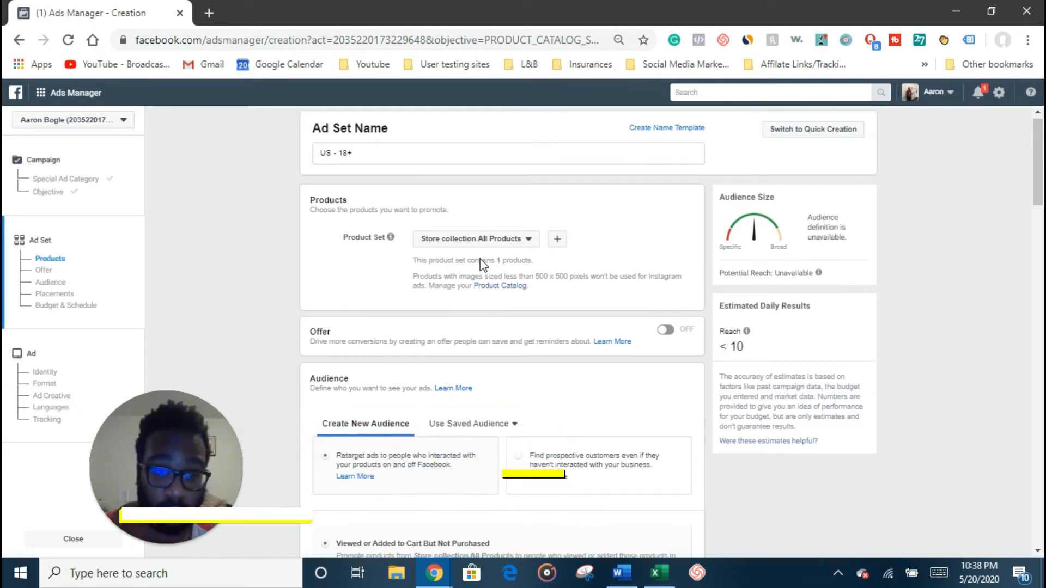
# Set the ad set's audience to find prospective customers even if they haven't interacted with the business
pyautogui.scroll(-3, 488, 312)
pyautogui.click(488, 312)
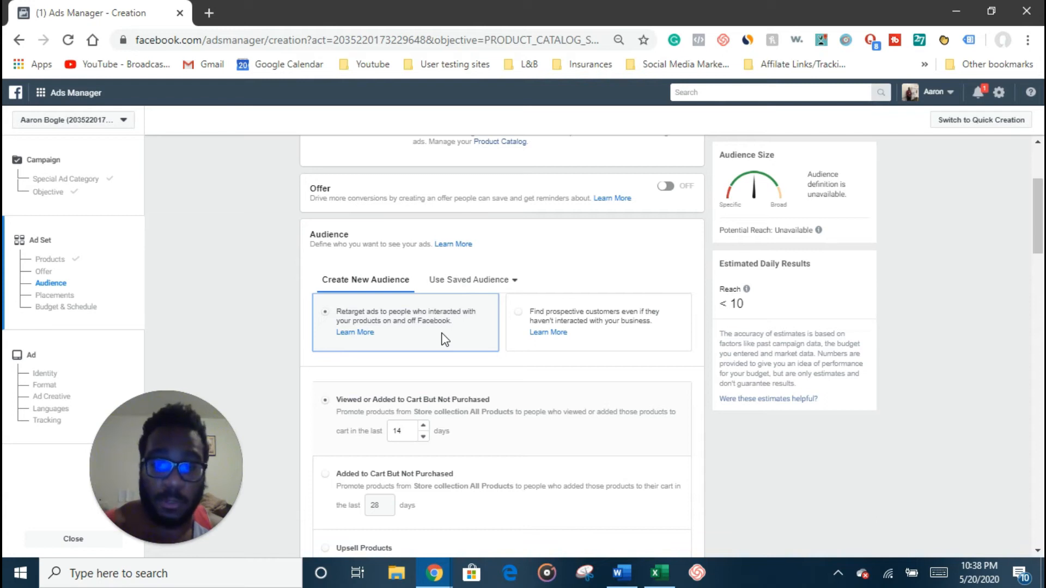
pyautogui.click(535, 327)
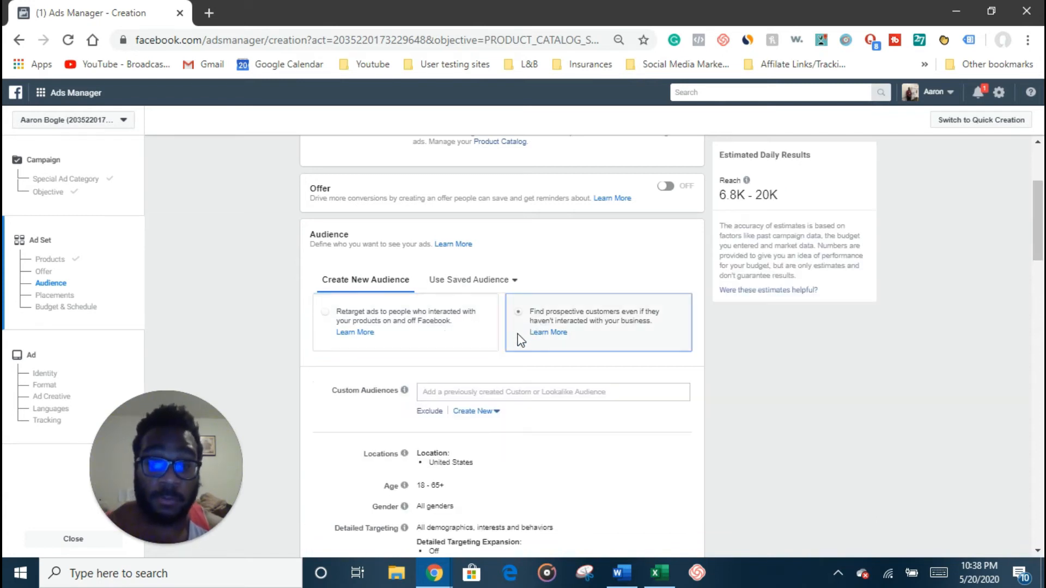
# Examine the ad set's audience details, placements, budget and schedule, the campaign objective, and the ad creative preview
pyautogui.scroll(-3, 517, 339)
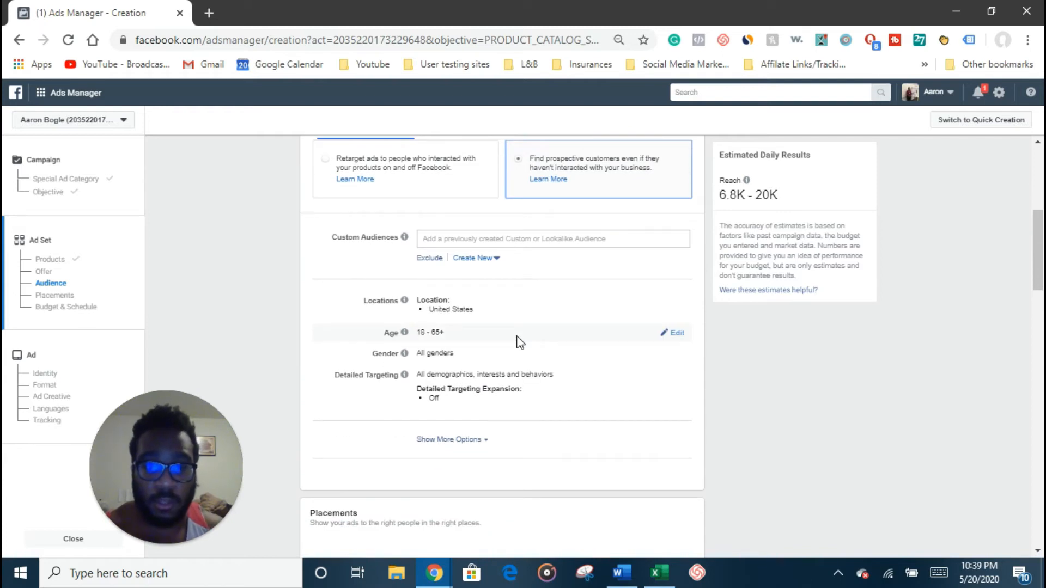
pyautogui.scroll(-8, 519, 342)
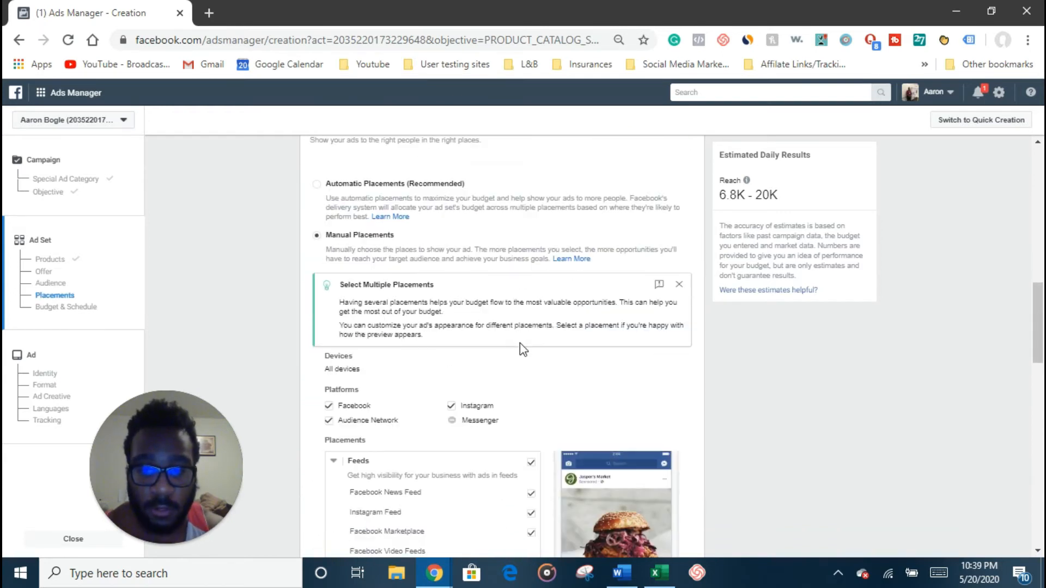
pyautogui.scroll(-3, 525, 354)
pyautogui.scroll(-6, 531, 364)
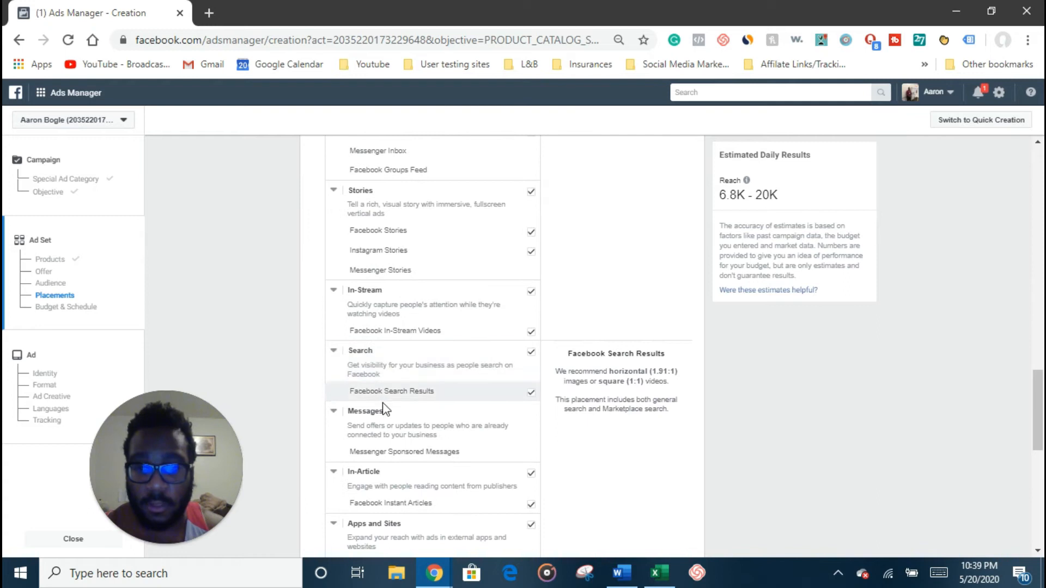
pyautogui.scroll(-1, 202, 386)
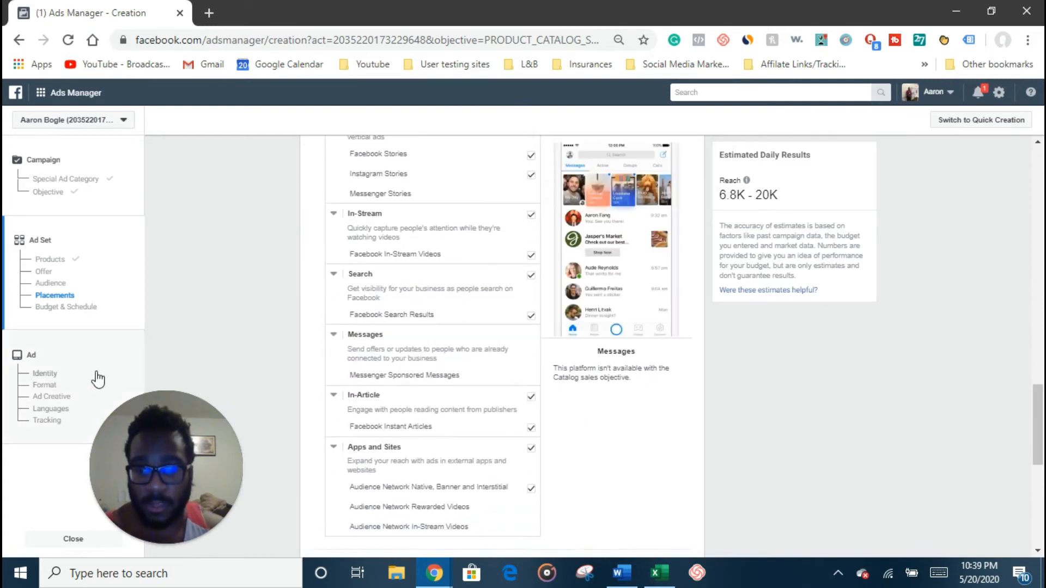
pyautogui.scroll(-8, 141, 344)
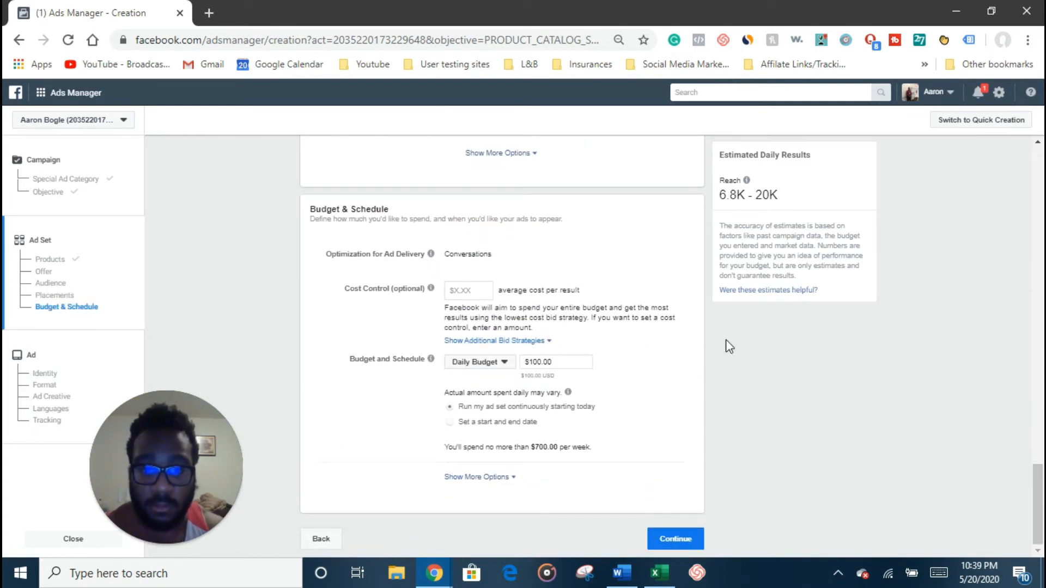
pyautogui.click(84, 173)
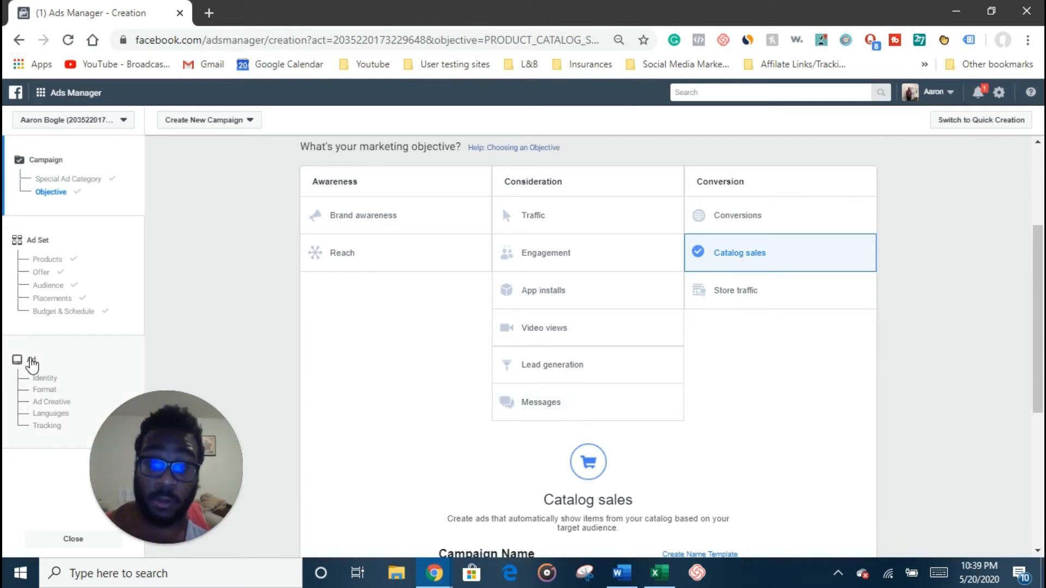
pyautogui.click(65, 377)
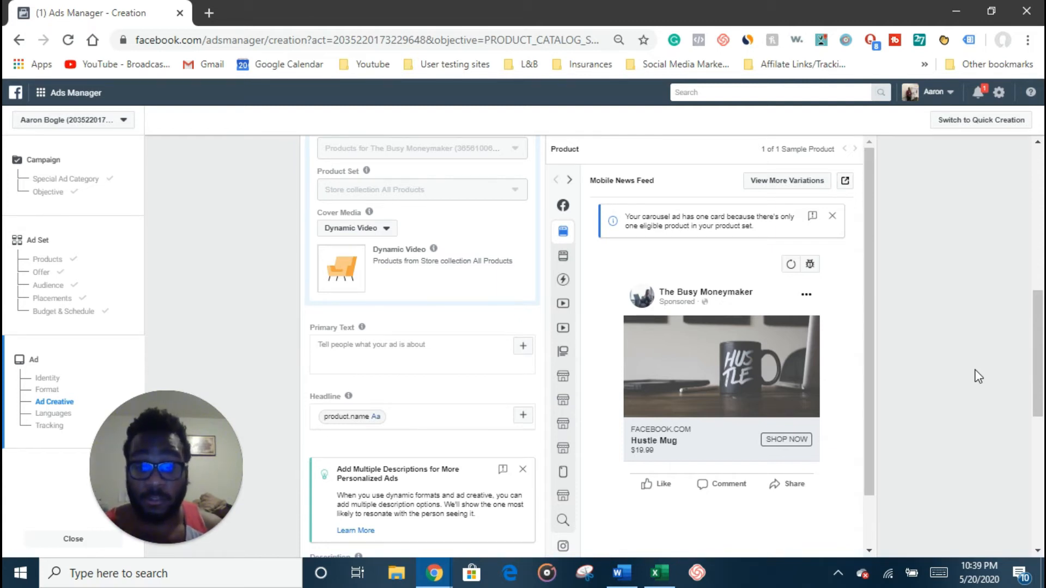
pyautogui.scroll(9, 978, 375)
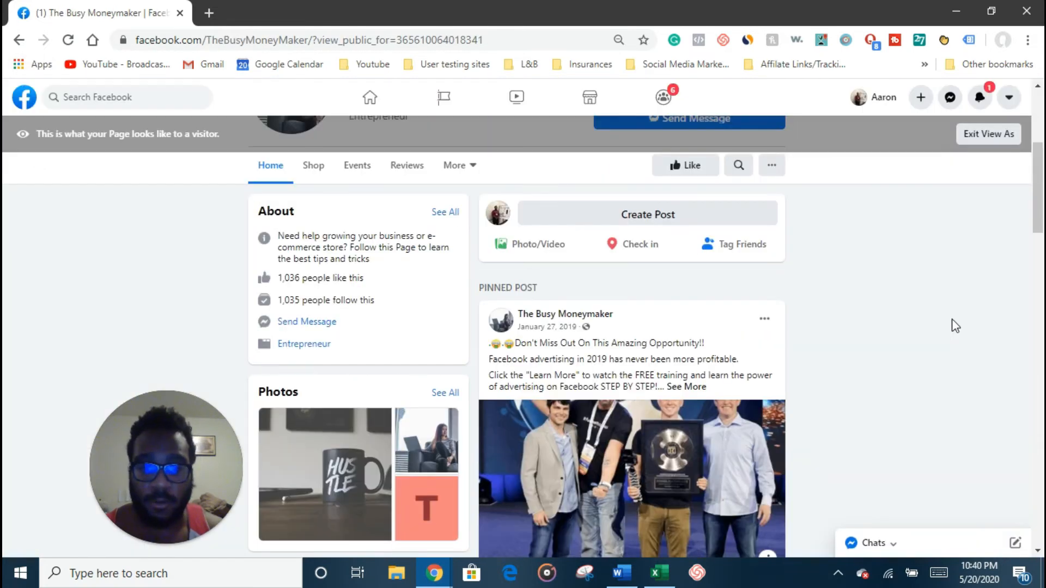
# Open the Shop section of The Busy Moneymaker page in the visitor view and look at its products
pyautogui.scroll(3, 871, 341)
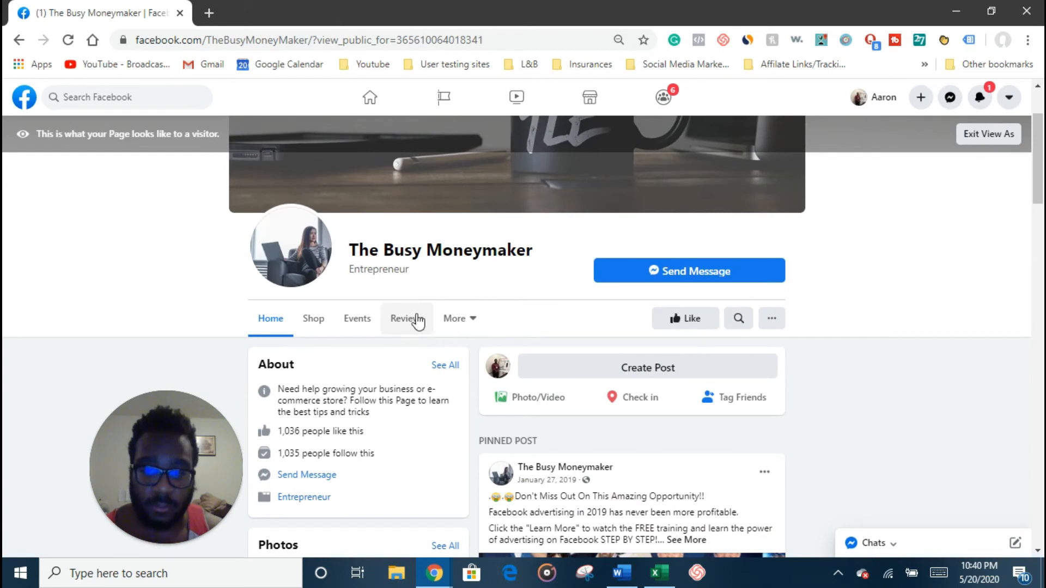
pyautogui.click(470, 326)
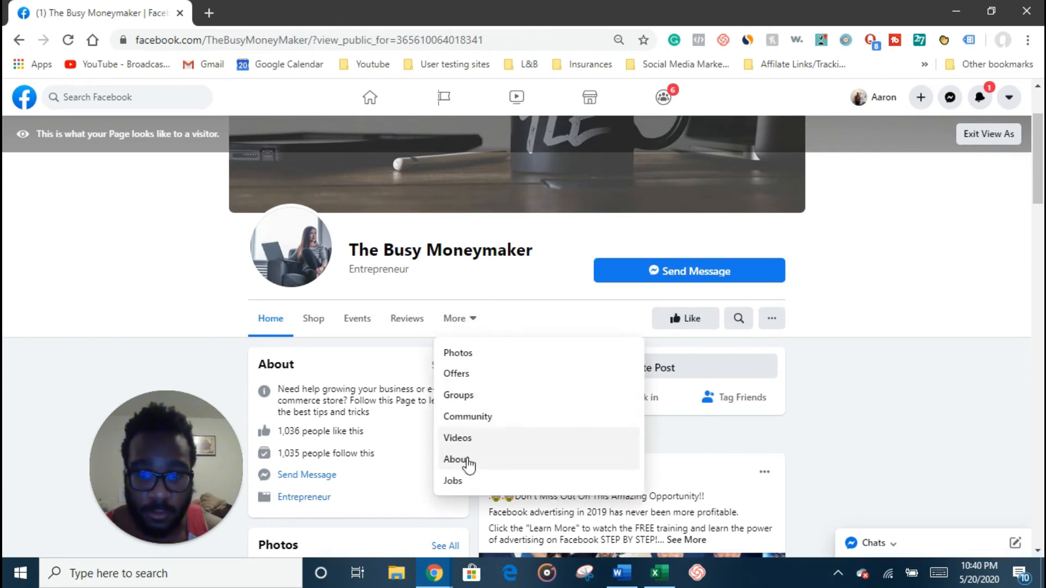
pyautogui.click(321, 330)
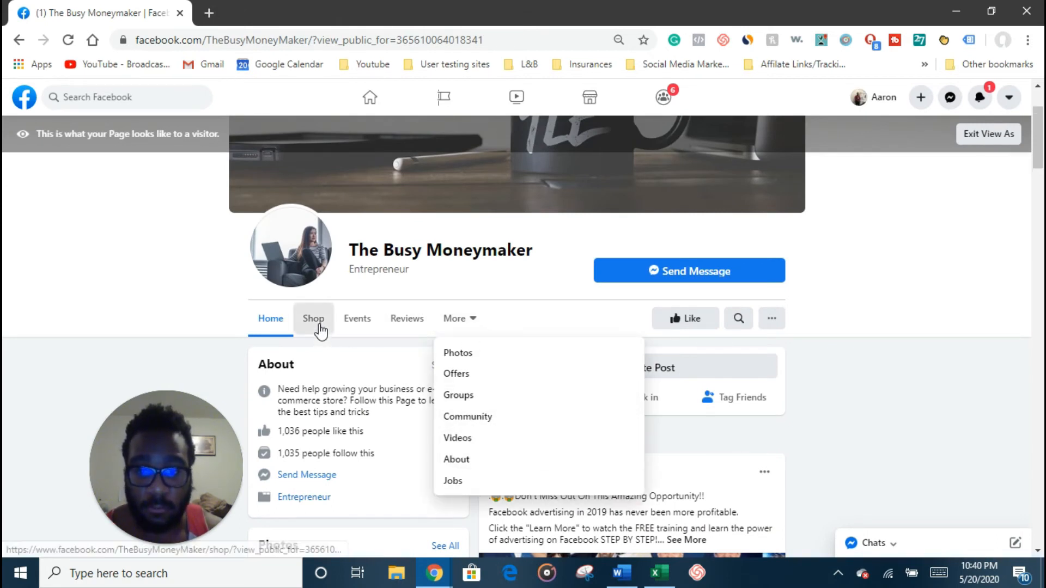
pyautogui.scroll(-4, 556, 344)
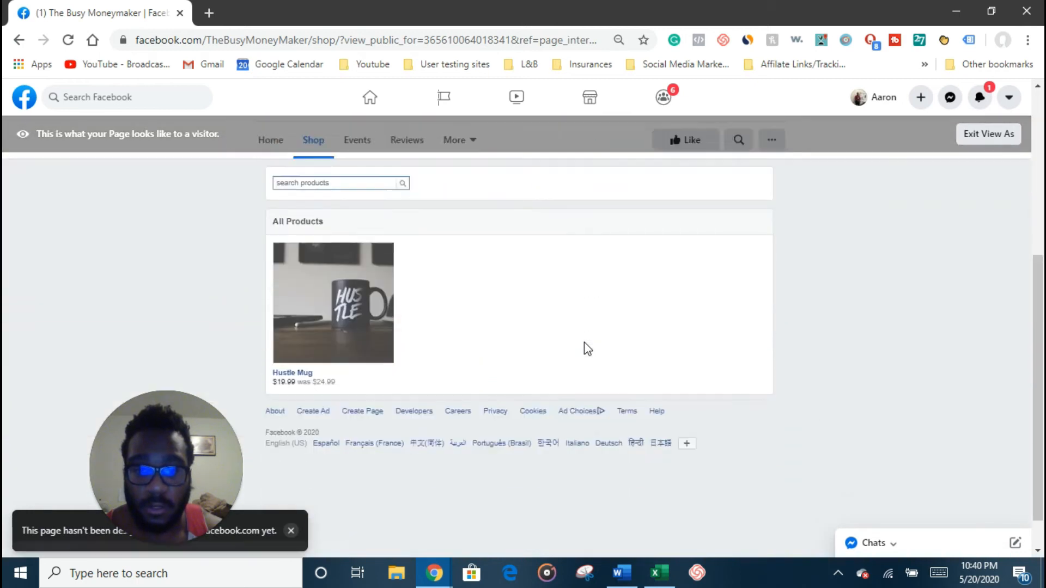
# View the Hustle Mug's product listing as a visitor and check the account's notifications
pyautogui.click(356, 298)
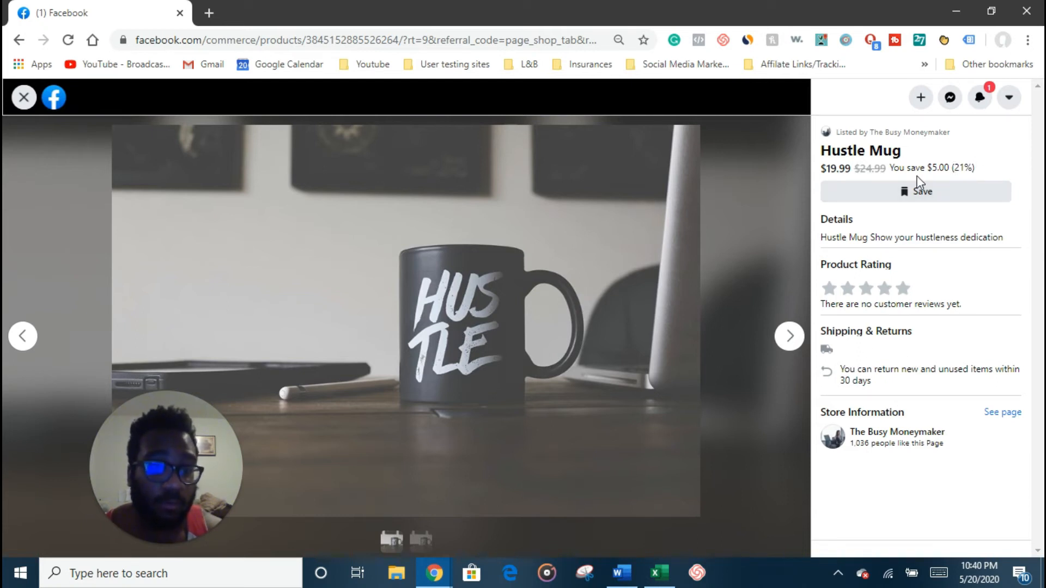
pyautogui.click(983, 106)
pyautogui.click(982, 104)
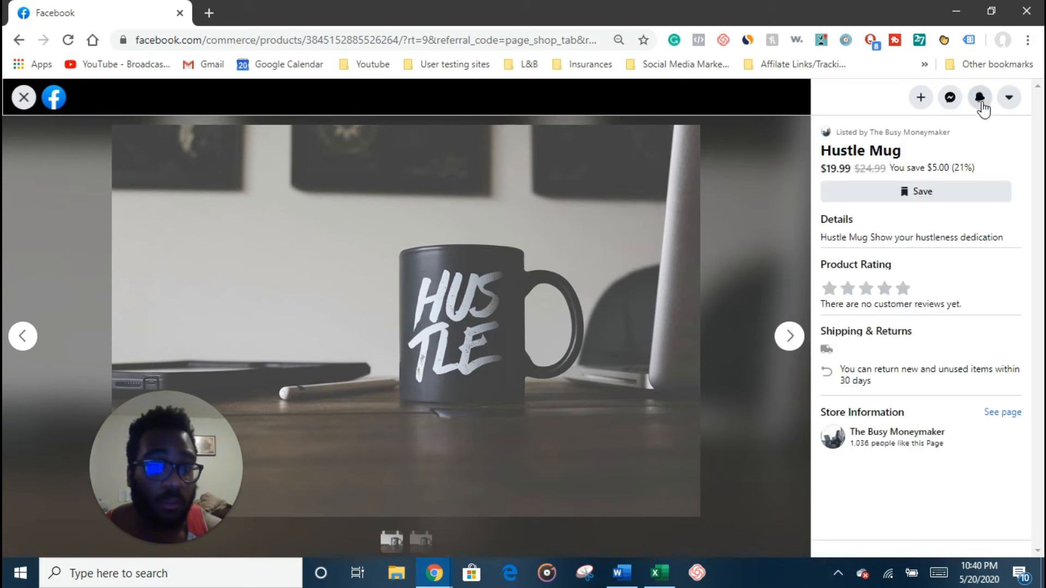
# Close the product listing and save the shop description "We sell merch that makes you want to sell to others" on the page's Shop section
pyautogui.click(20, 98)
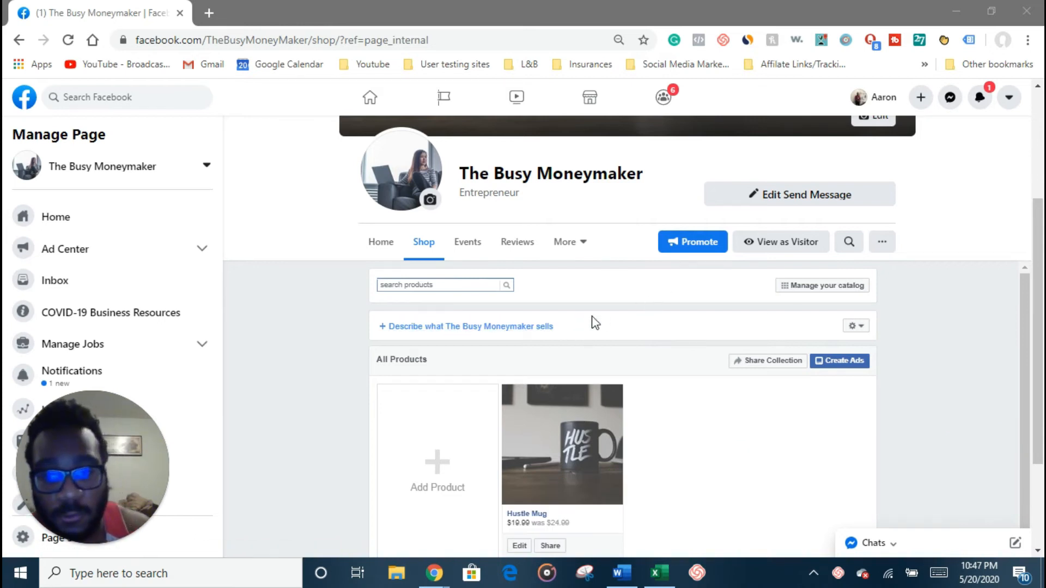
pyautogui.click(543, 328)
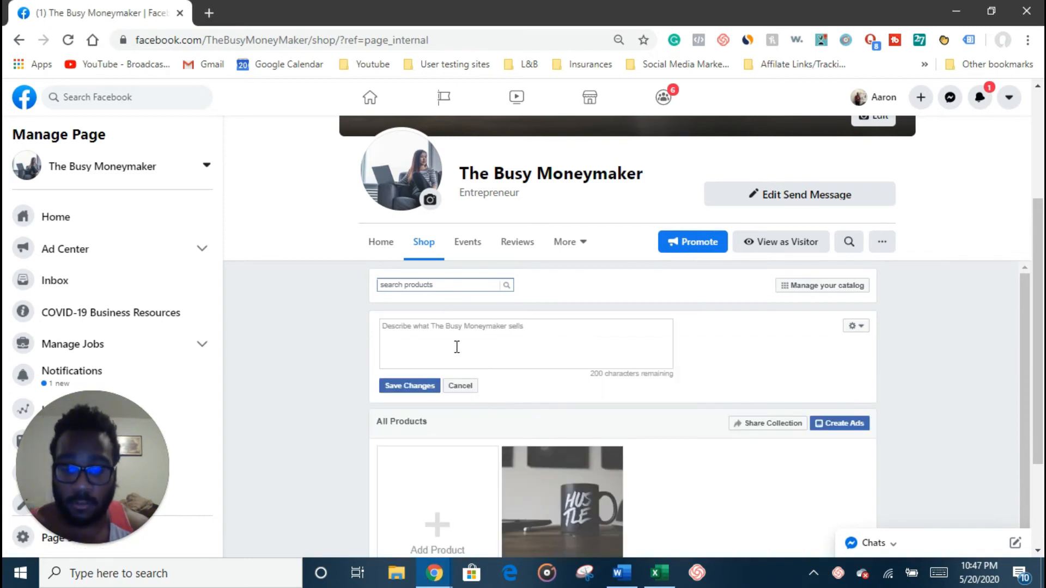
pyautogui.write('W')
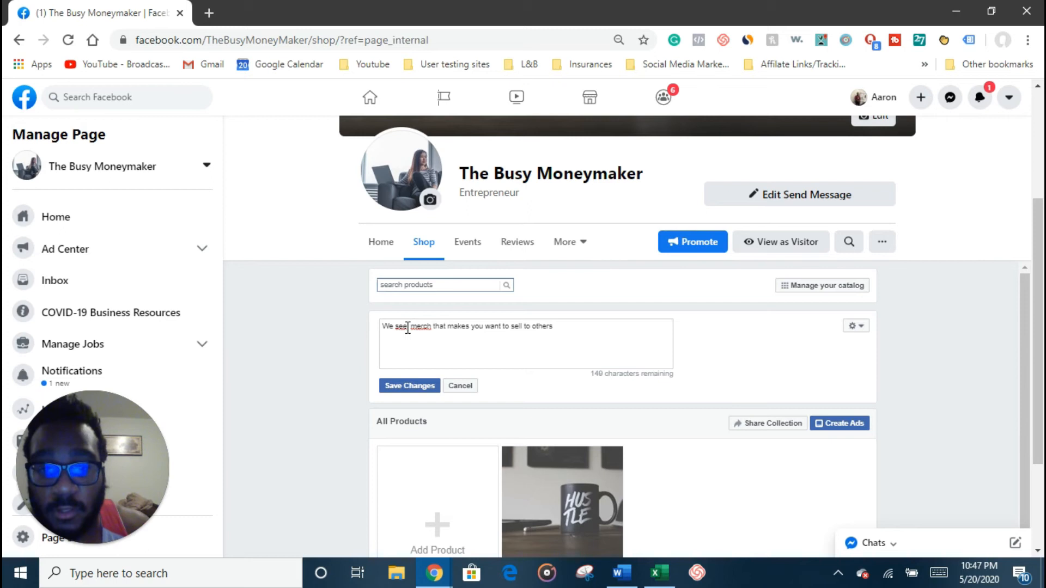
pyautogui.press('BackSpace')
pyautogui.write('l')
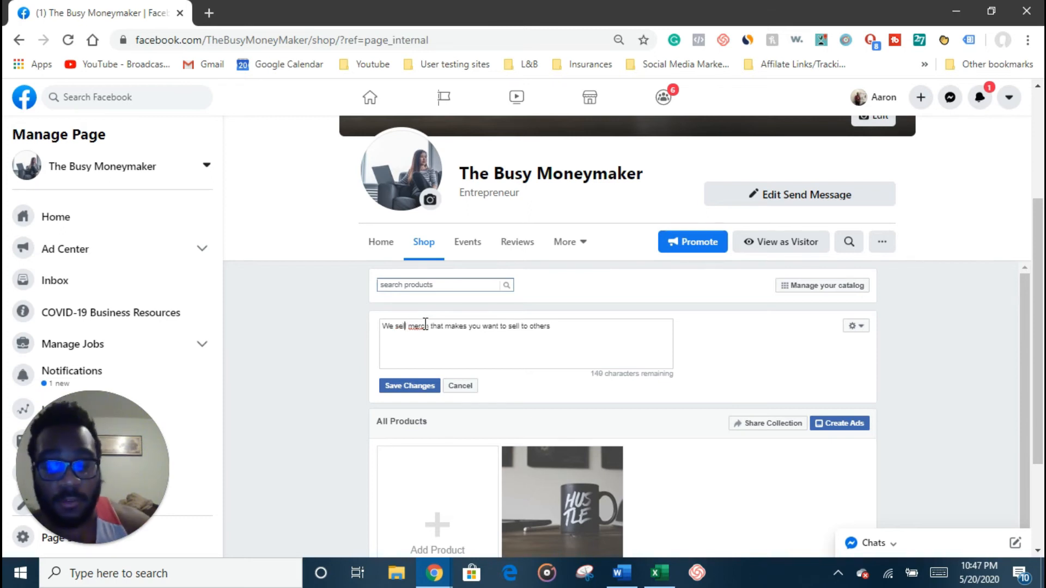
pyautogui.write('l')
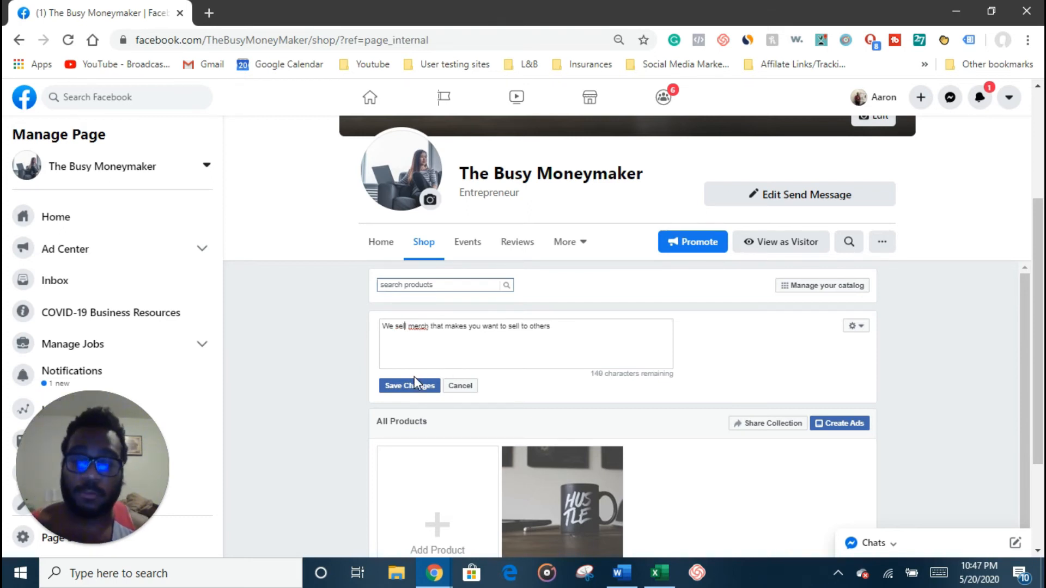
pyautogui.click(414, 384)
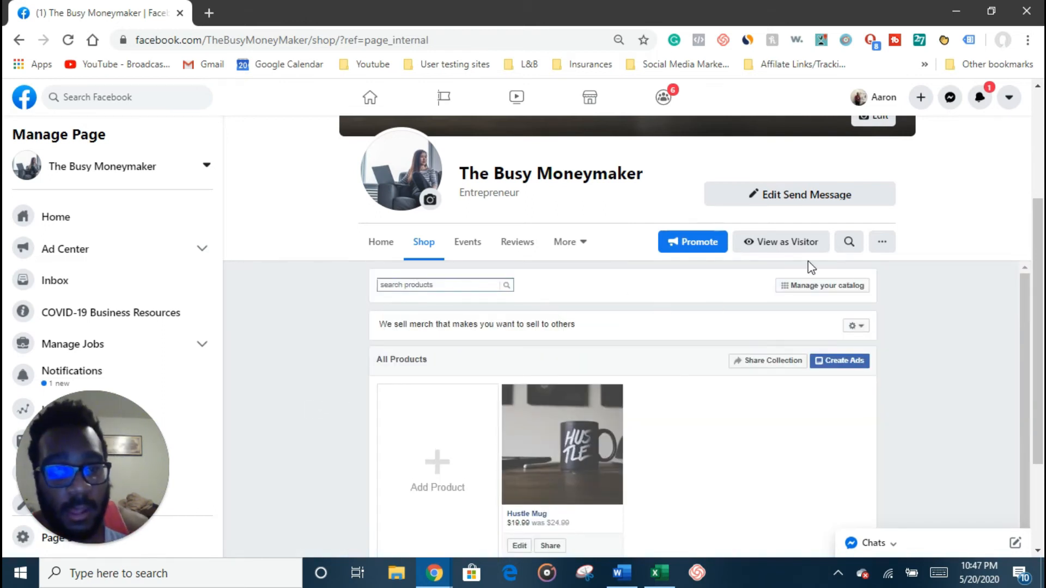
# Look at the shop's collections section and the blank Create Collection form, and return to the shop without creating one
pyautogui.scroll(-2, 730, 392)
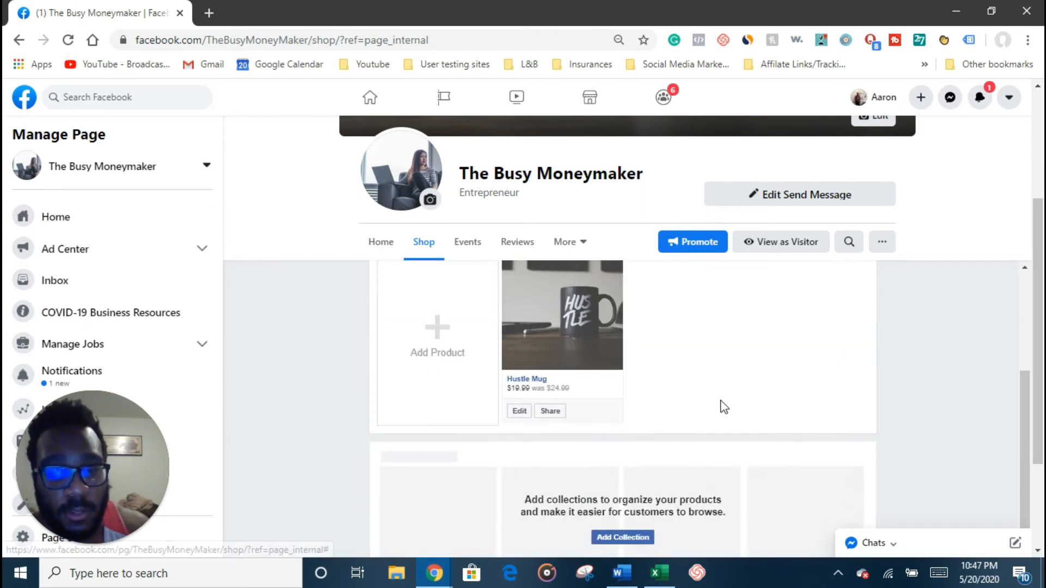
pyautogui.scroll(-3, 724, 407)
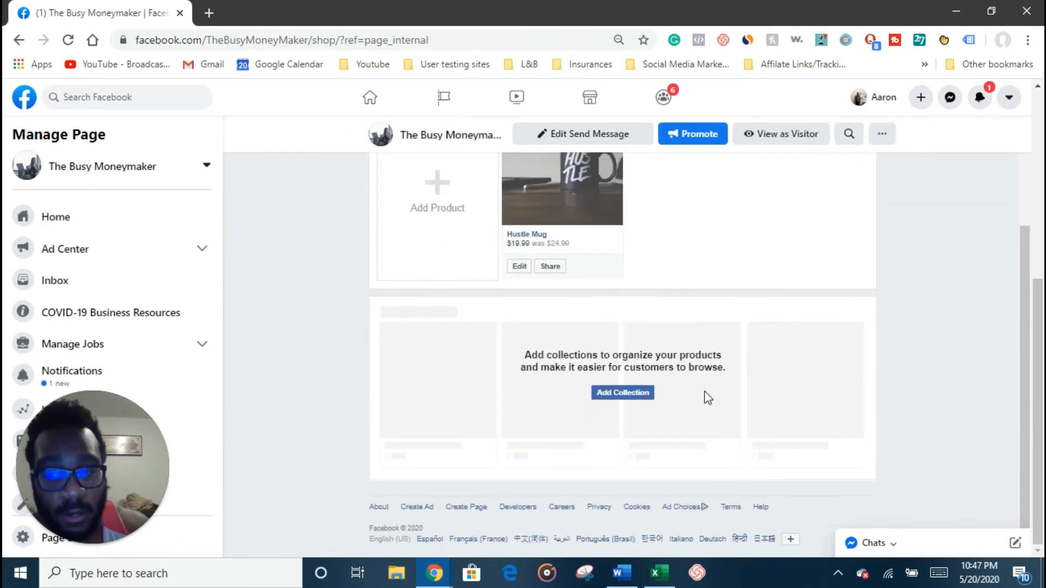
pyautogui.scroll(1, 820, 410)
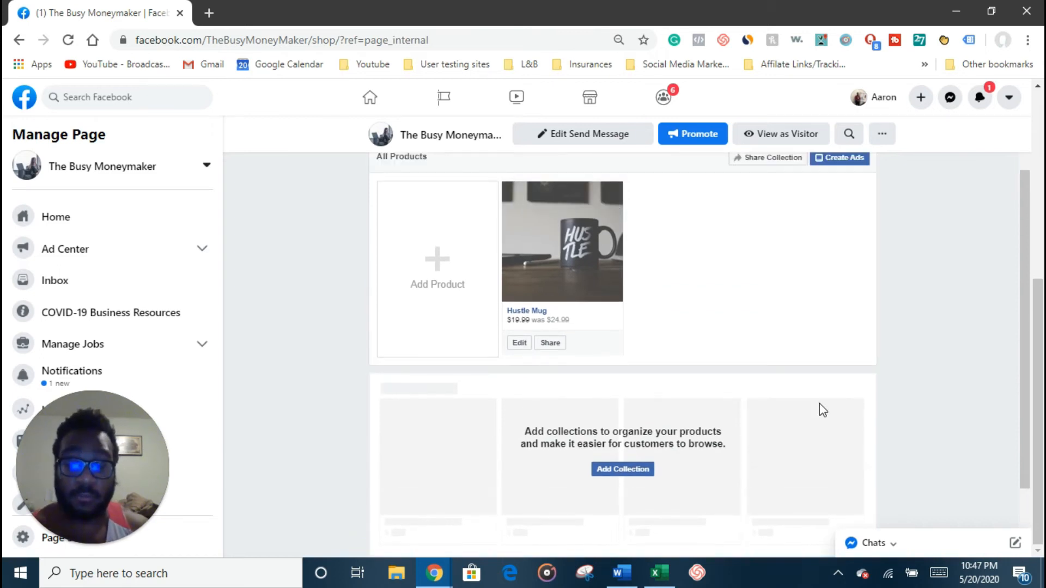
pyautogui.click(640, 473)
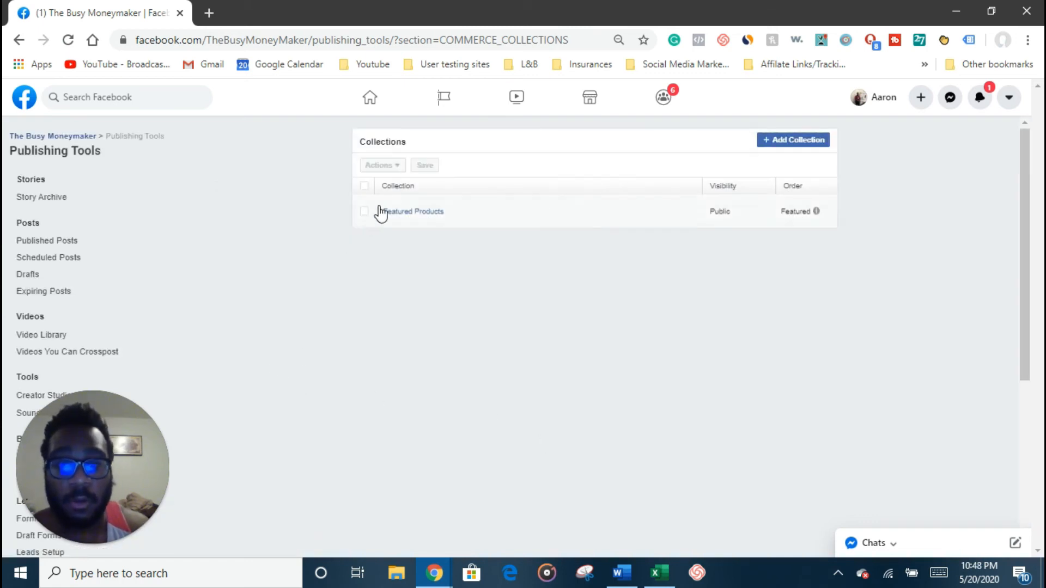
pyautogui.click(782, 144)
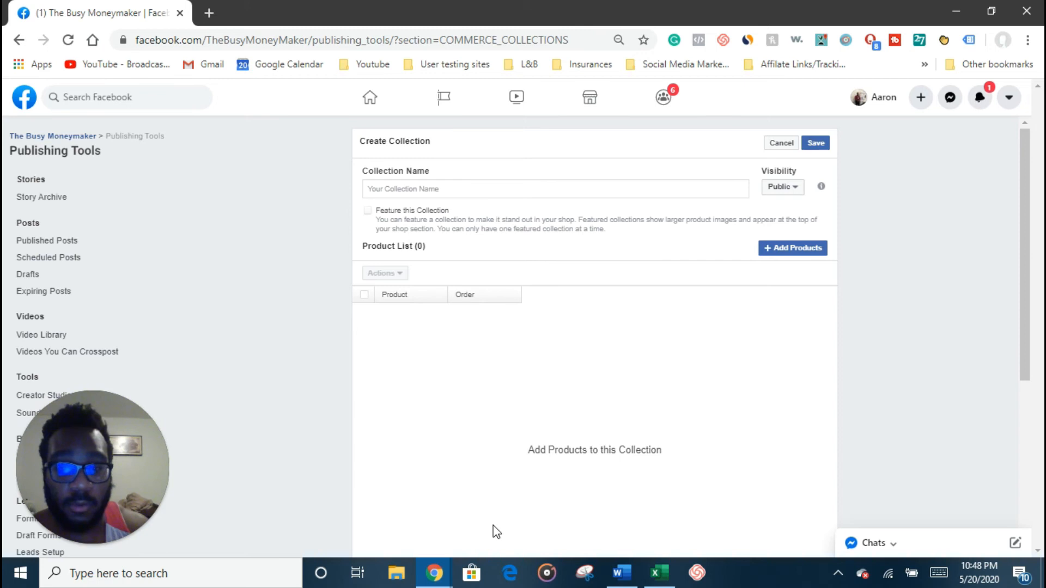
pyautogui.click(41, 42)
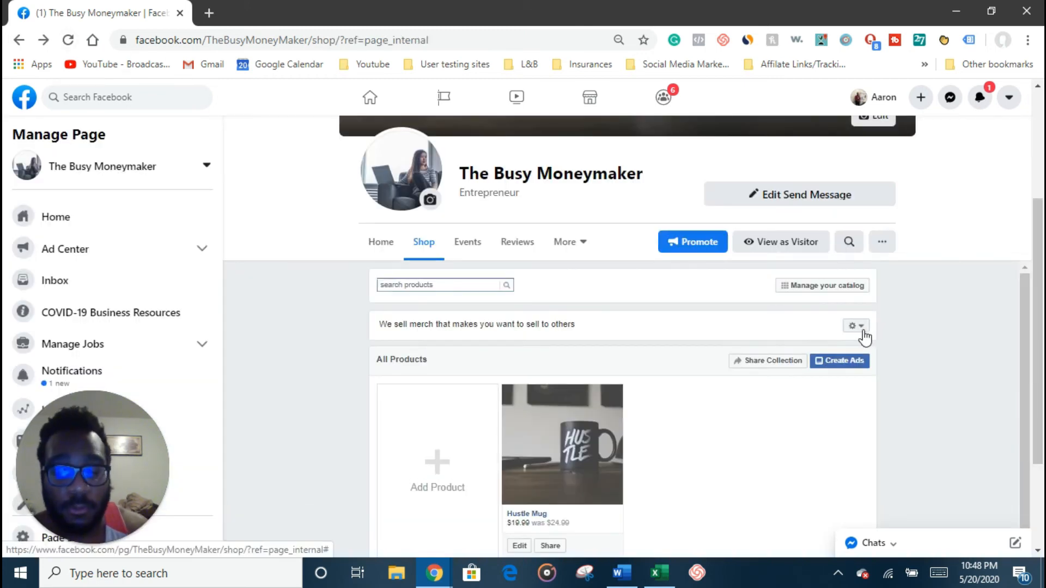
# Examine the Commerce Manager help article About Fees for Sales, including its selling fee and chargeback fee sections
pyautogui.click(863, 328)
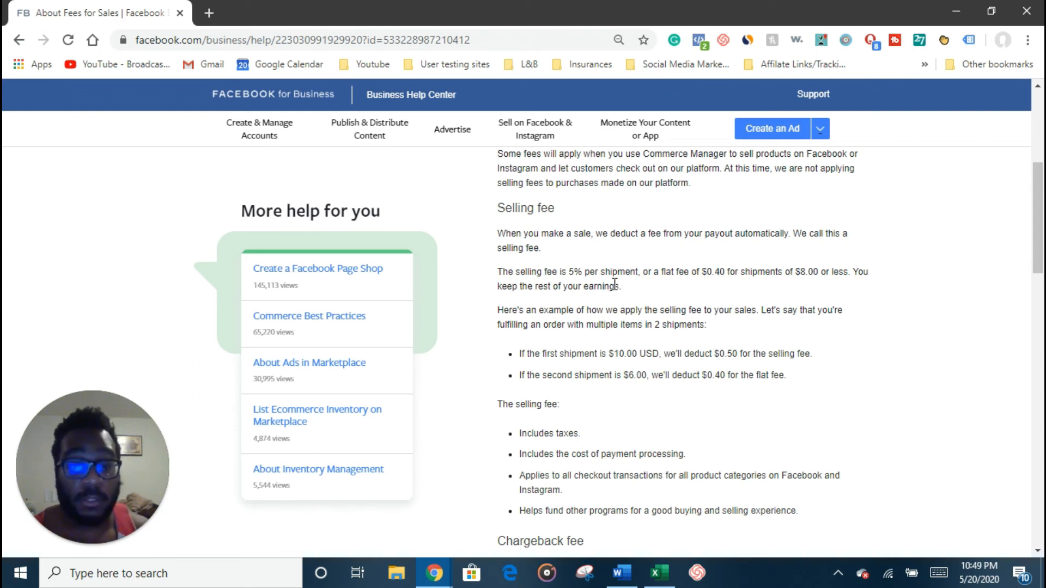
pyautogui.scroll(-1, 708, 431)
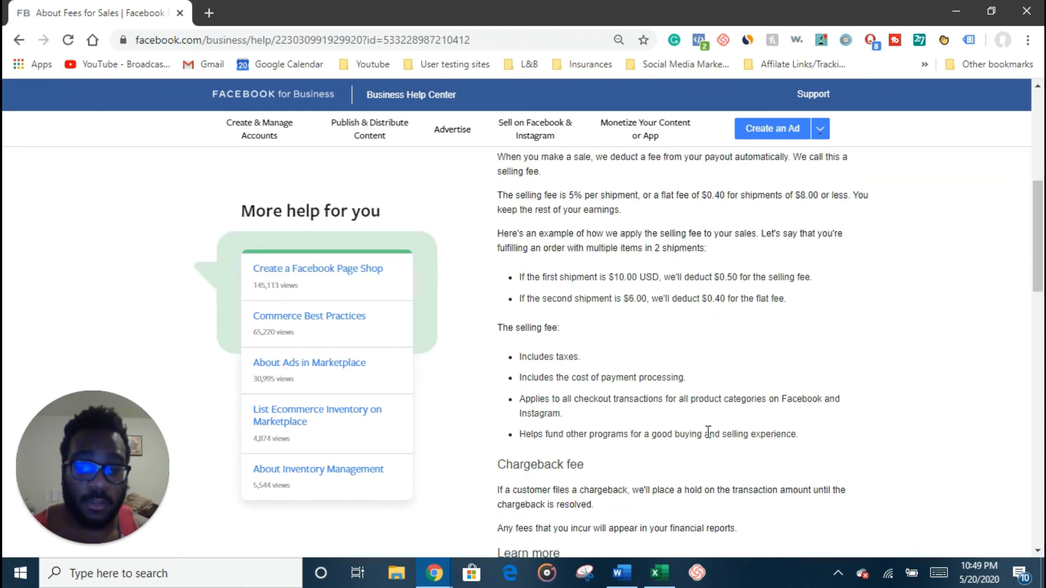
pyautogui.scroll(-3, 709, 431)
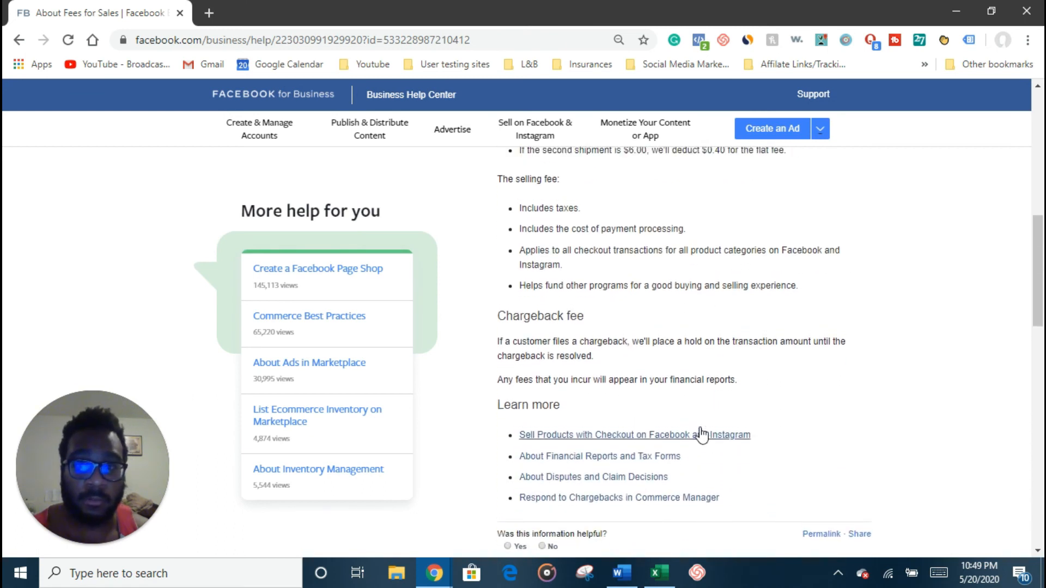
pyautogui.scroll(6, 674, 376)
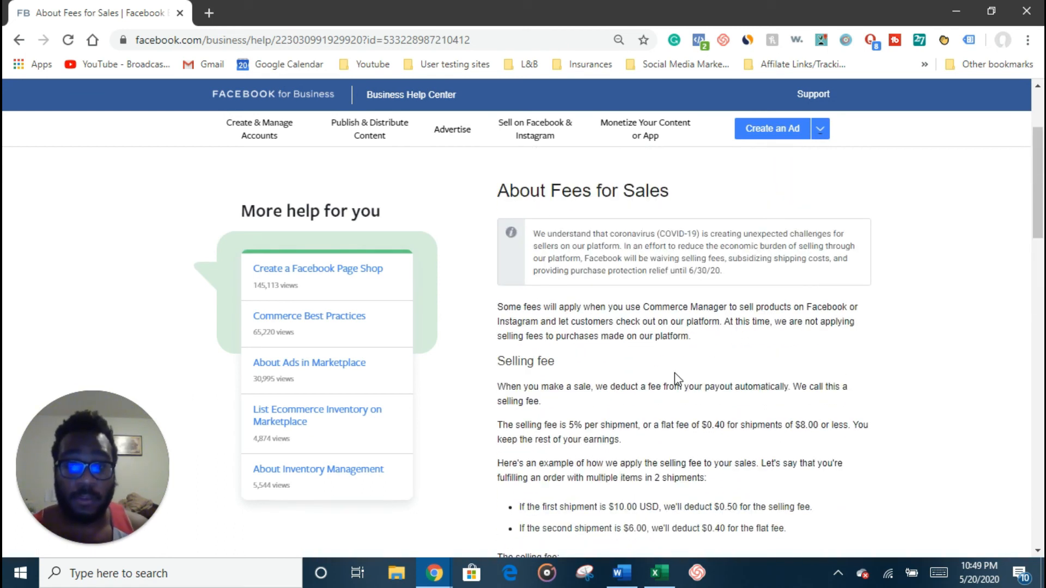
pyautogui.scroll(3, 674, 372)
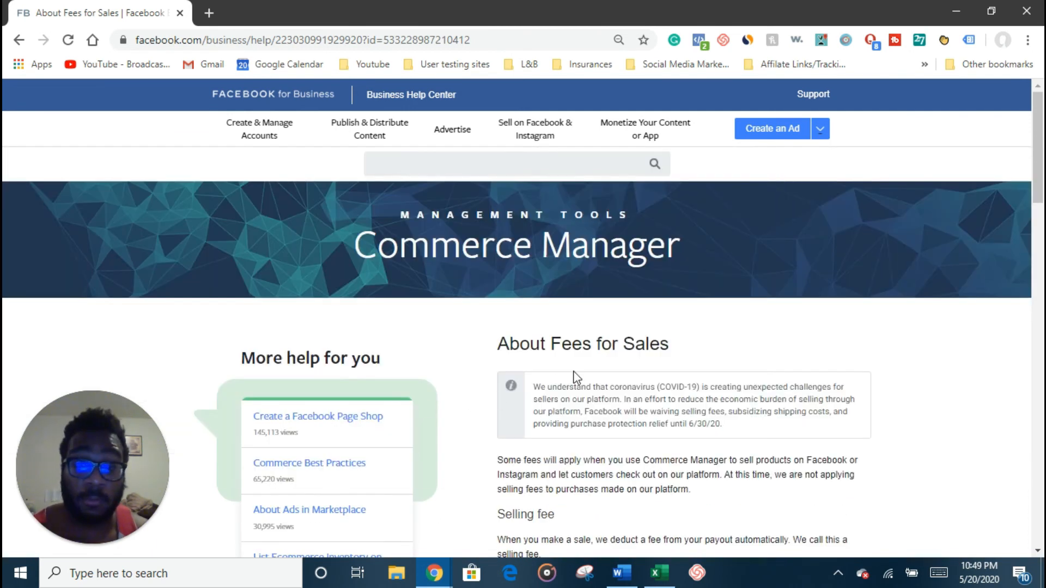
# Highlight the fees article's notice passage "Facebook will be waiving selling fees, subsidizing shipping costs" and leave the article
pyautogui.scroll(-1, 577, 370)
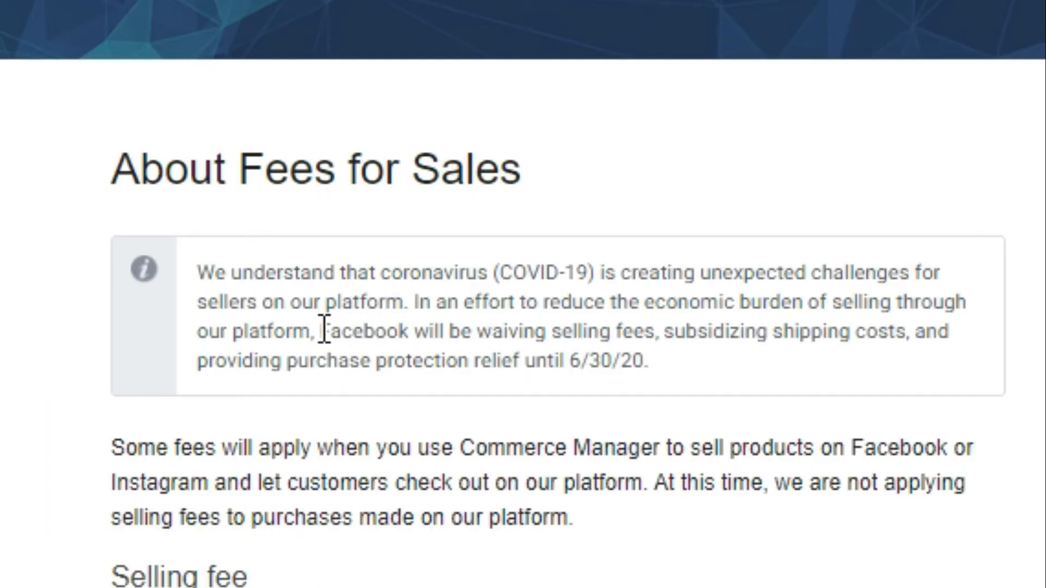
pyautogui.moveTo(584, 334); pyautogui.dragTo(667, 334)
pyautogui.moveTo(516, 329); pyautogui.dragTo(902, 337)
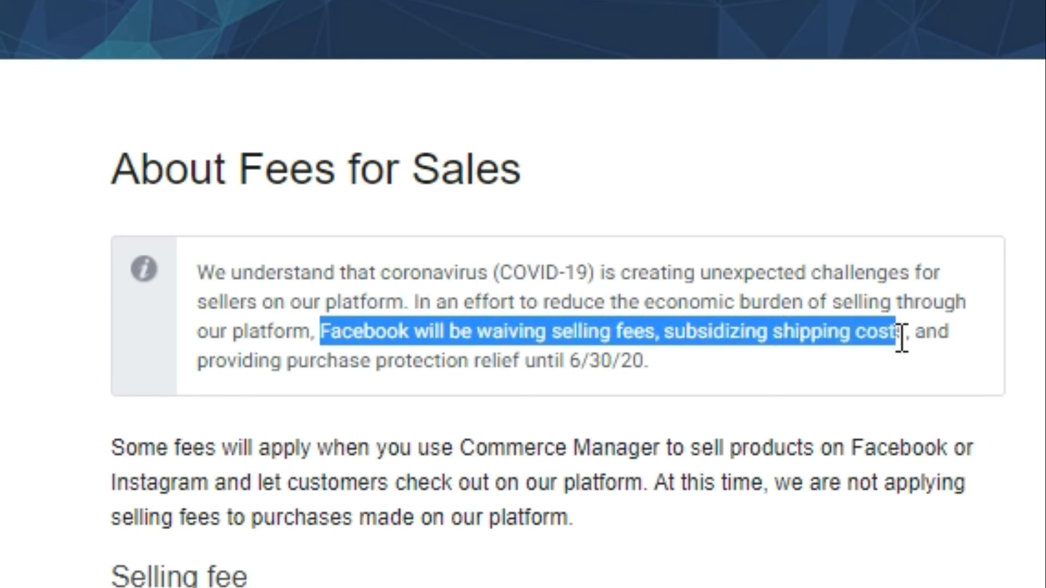
pyautogui.click(977, 445)
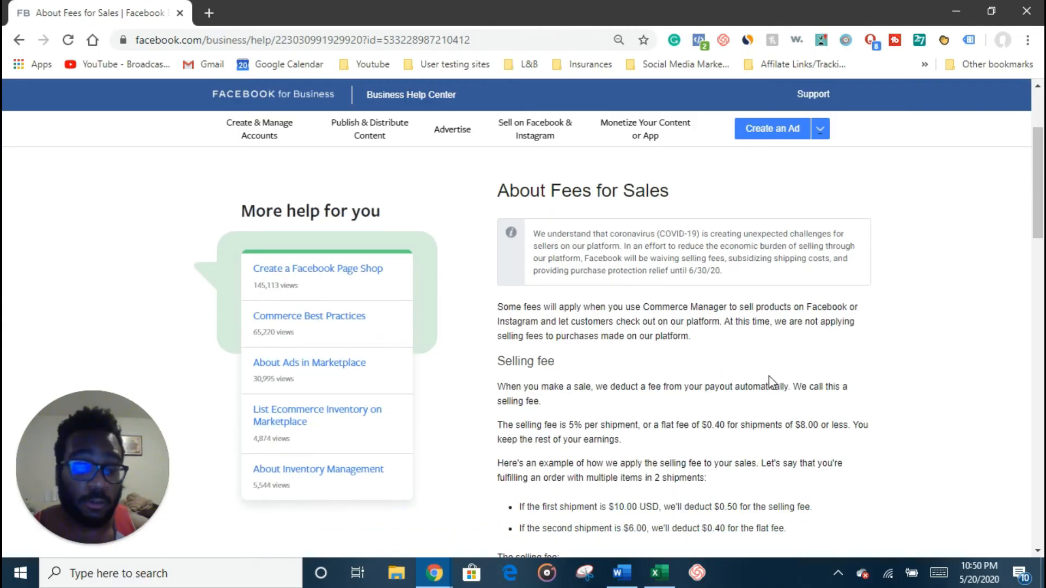
pyautogui.scroll(2, 132, 116)
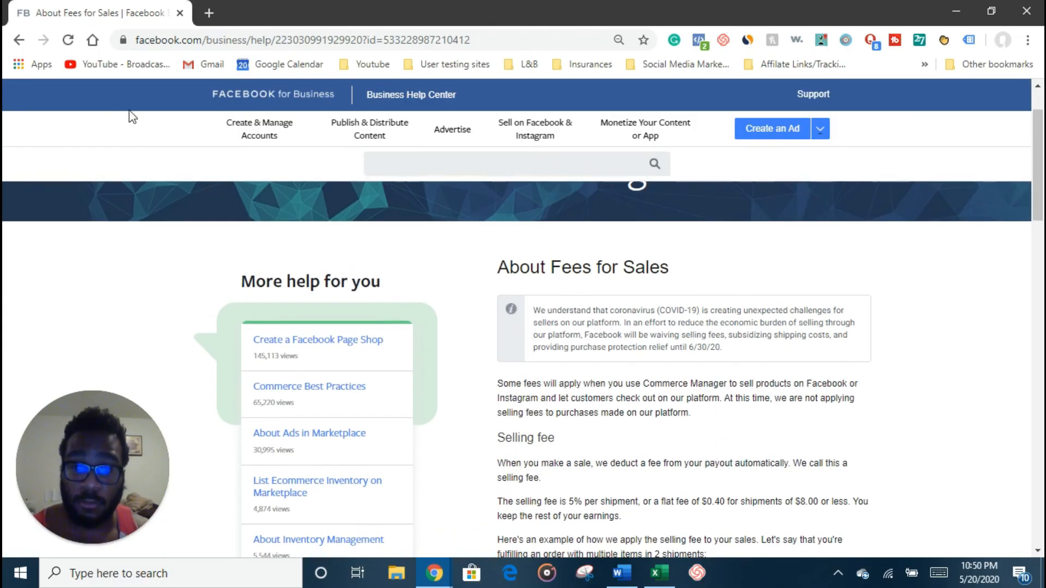
pyautogui.click(14, 41)
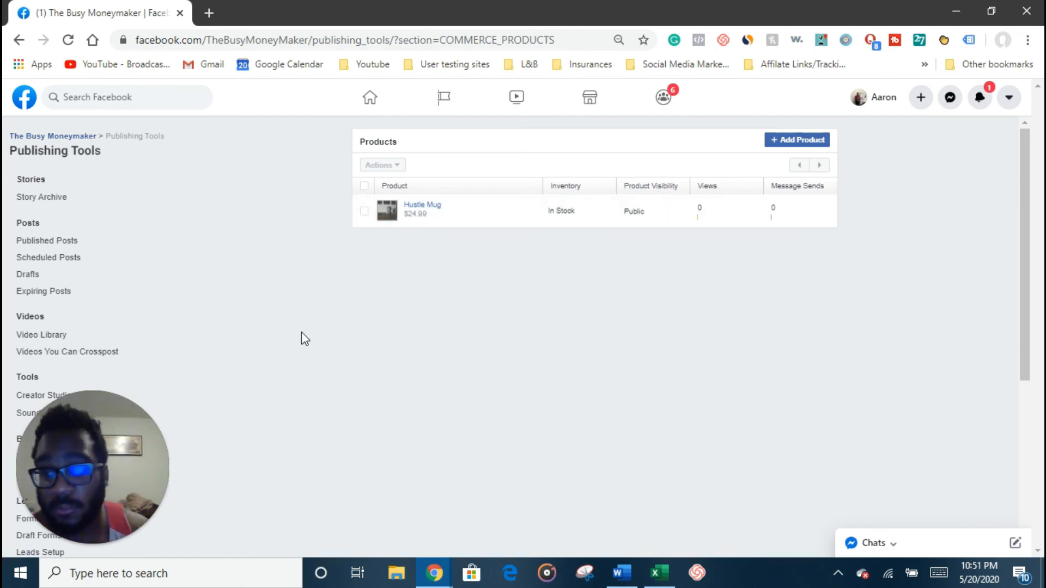
# View the shop's Orders list in the page's Publishing Tools and return to the shop view
pyautogui.moveTo(116, 452); pyautogui.dragTo(265, 333)
pyautogui.scroll(-4, 133, 471)
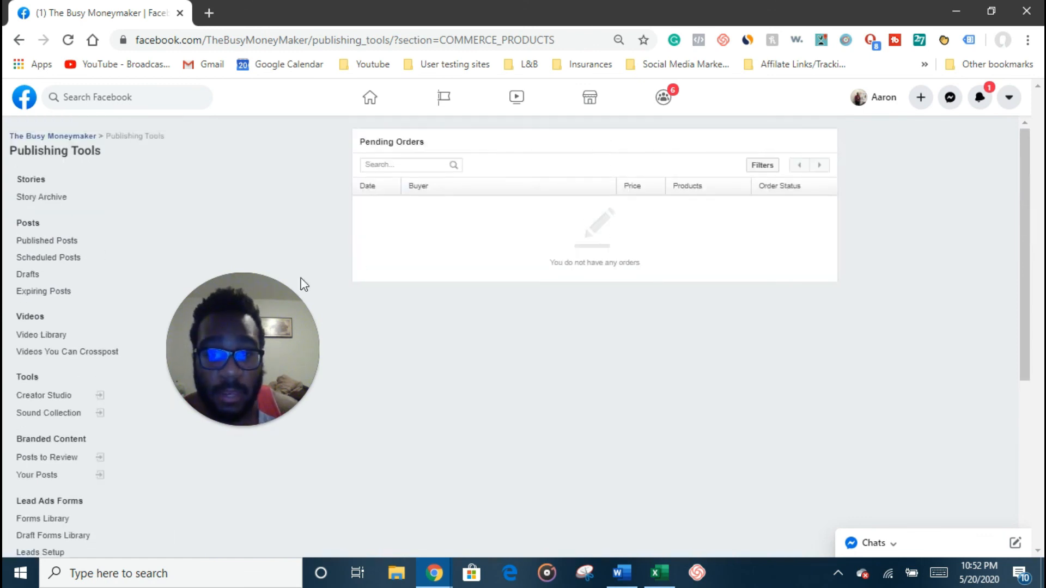
pyautogui.scroll(-3, 288, 477)
pyautogui.click(38, 494)
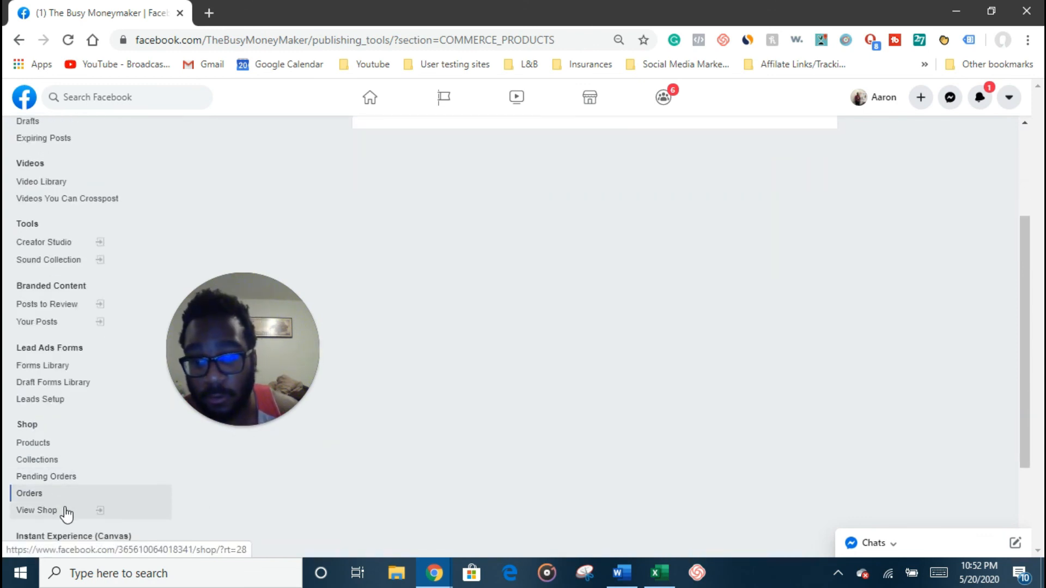
pyautogui.click(85, 511)
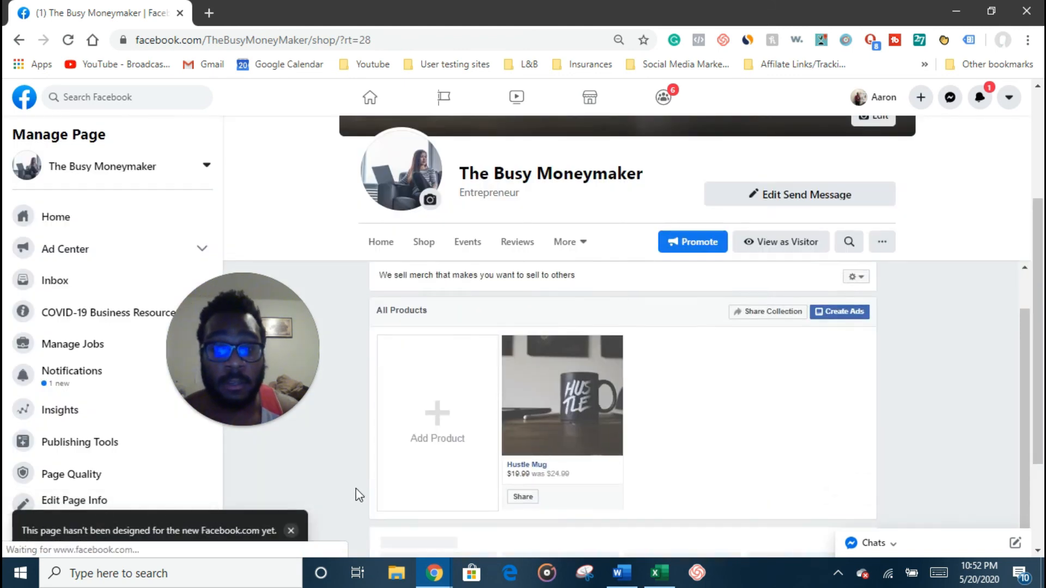
# Delete the existing shop from The Busy Moneymaker page and confirm the deletion
pyautogui.click(858, 326)
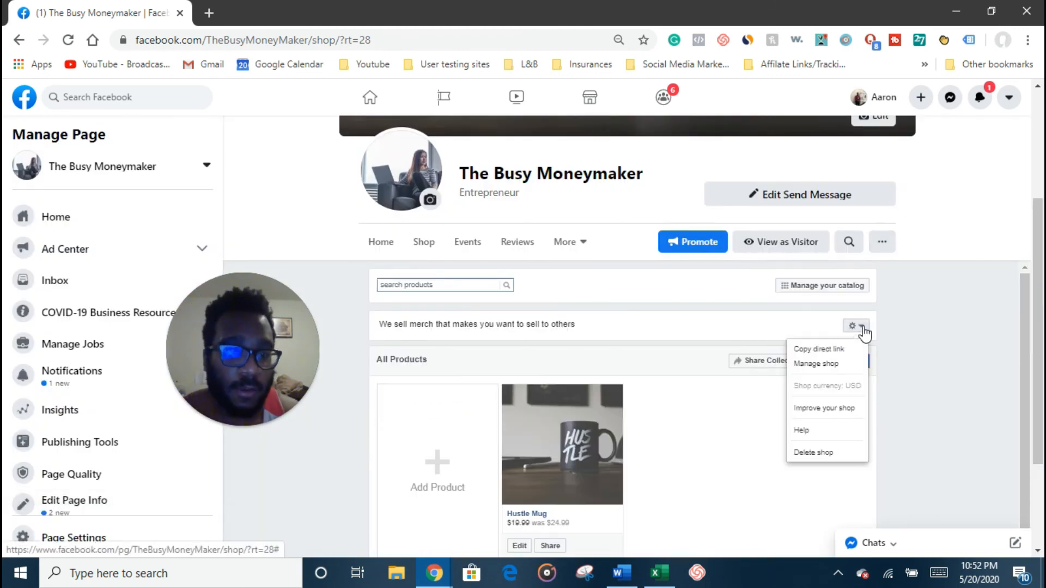
pyautogui.click(845, 454)
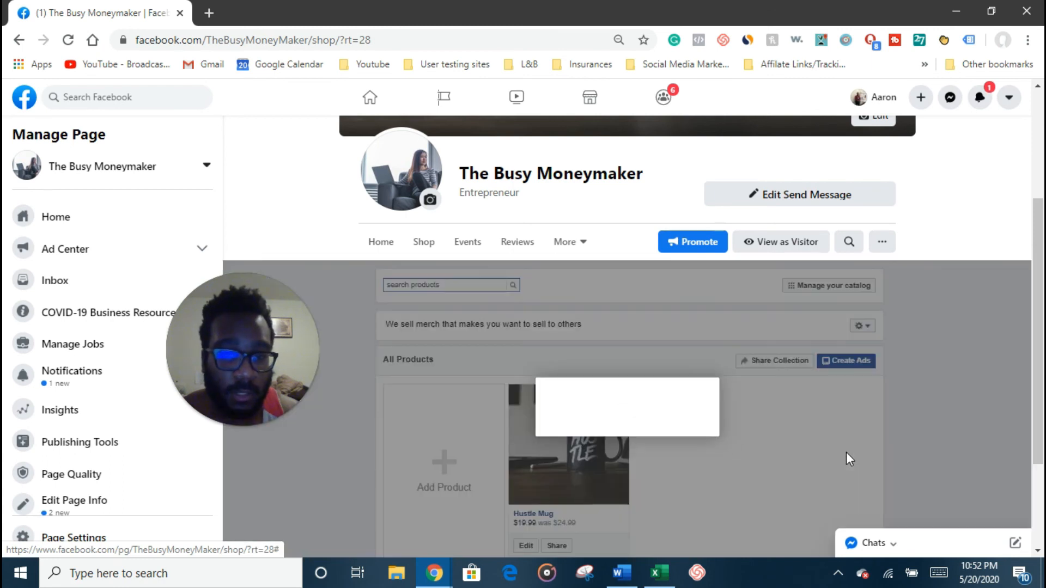
pyautogui.scroll(-1, 848, 430)
pyautogui.click(741, 370)
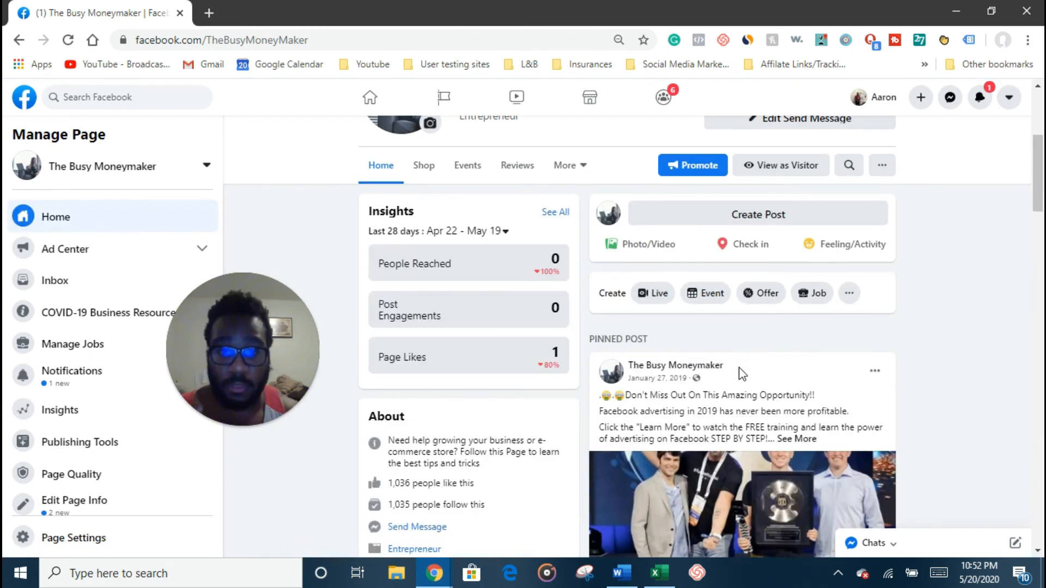
# Start setting up a new shop in the page's Shop section and agree to the Merchant Terms and Policies
pyautogui.scroll(3, 741, 373)
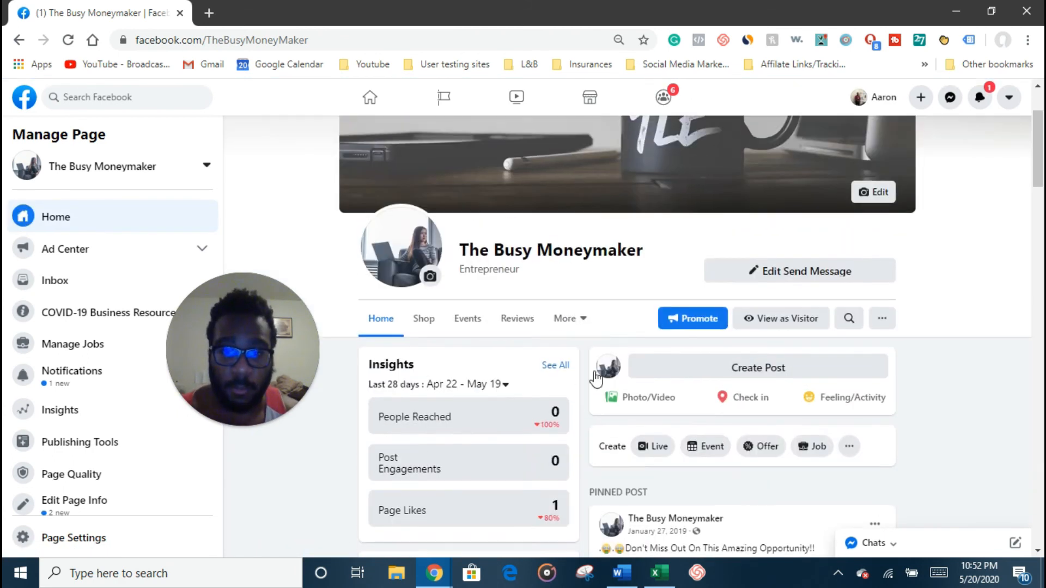
pyautogui.click(423, 323)
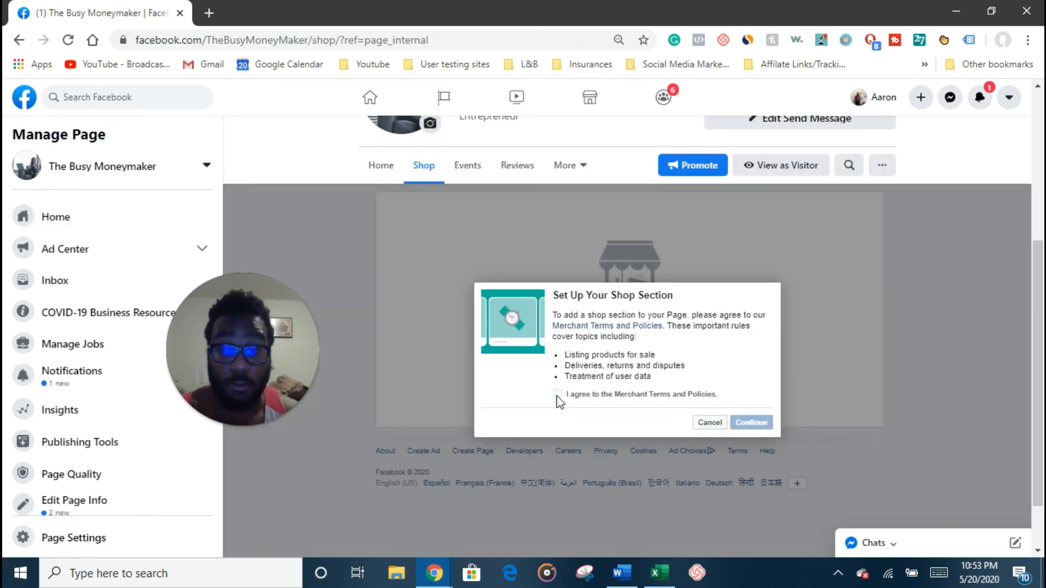
pyautogui.click(561, 396)
pyautogui.click(752, 424)
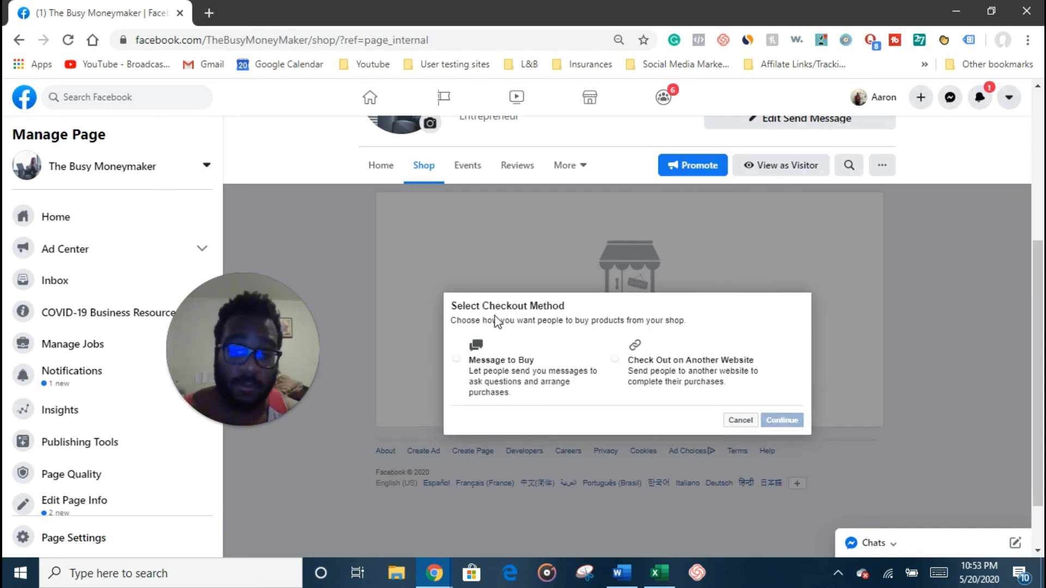
# Set the new shop's checkout method to Check Out on Another Website and save US Dollars as its currency
pyautogui.click(620, 361)
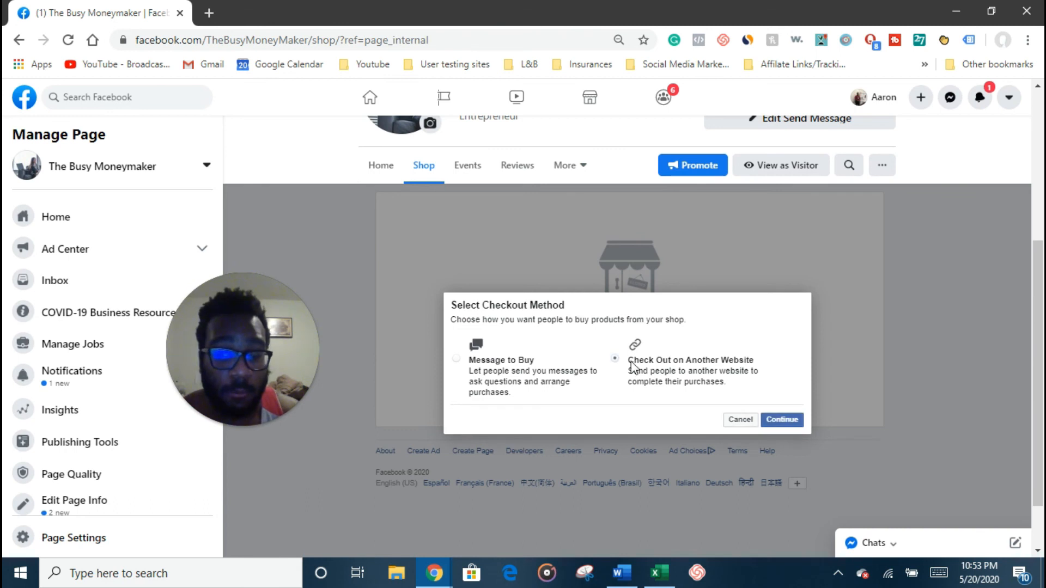
pyautogui.click(785, 420)
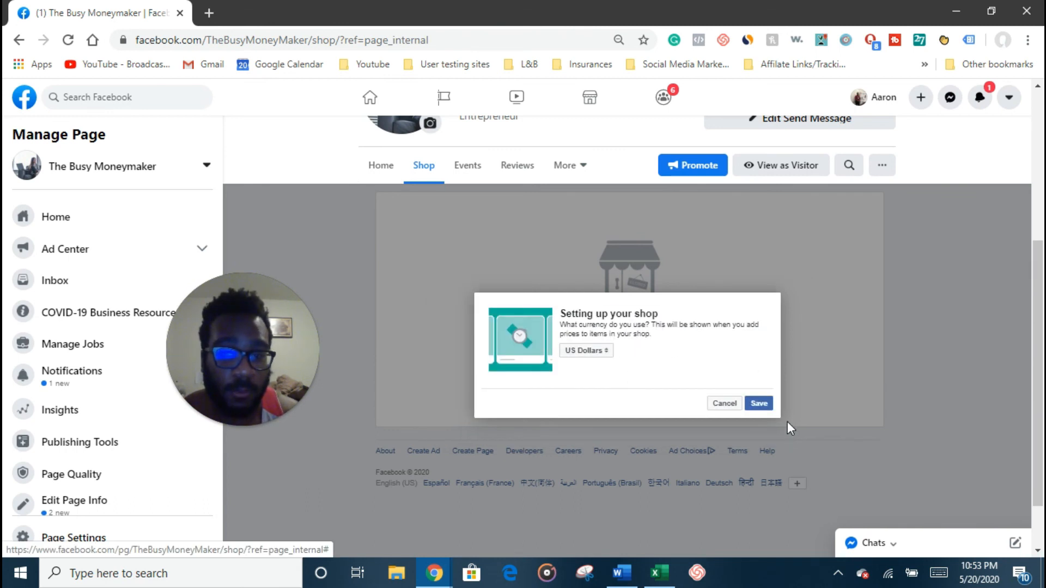
pyautogui.click(758, 404)
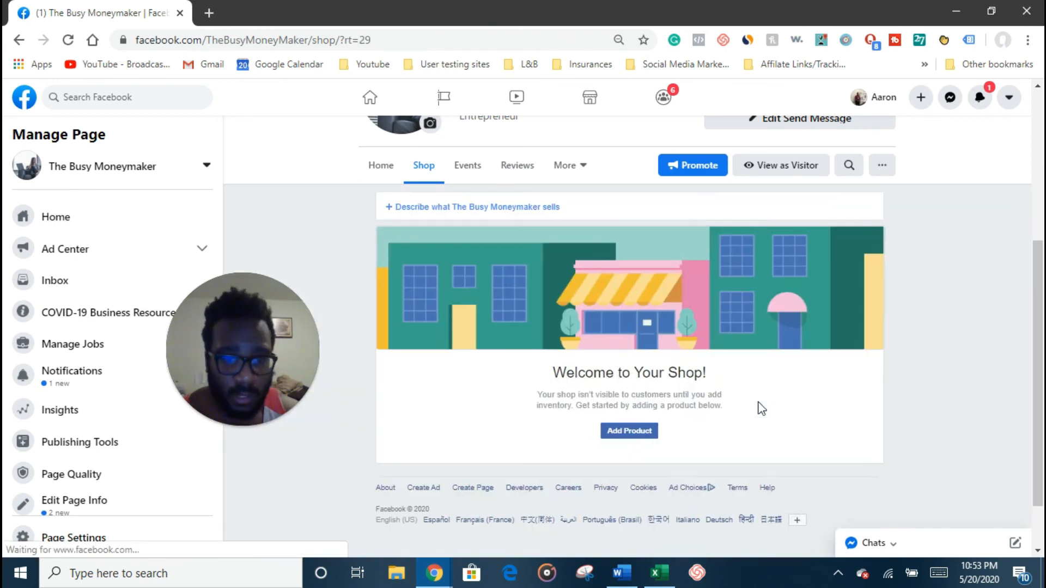
# Begin adding a product to the shop and give it the Hustle mug picture from the page's photos
pyautogui.click(627, 433)
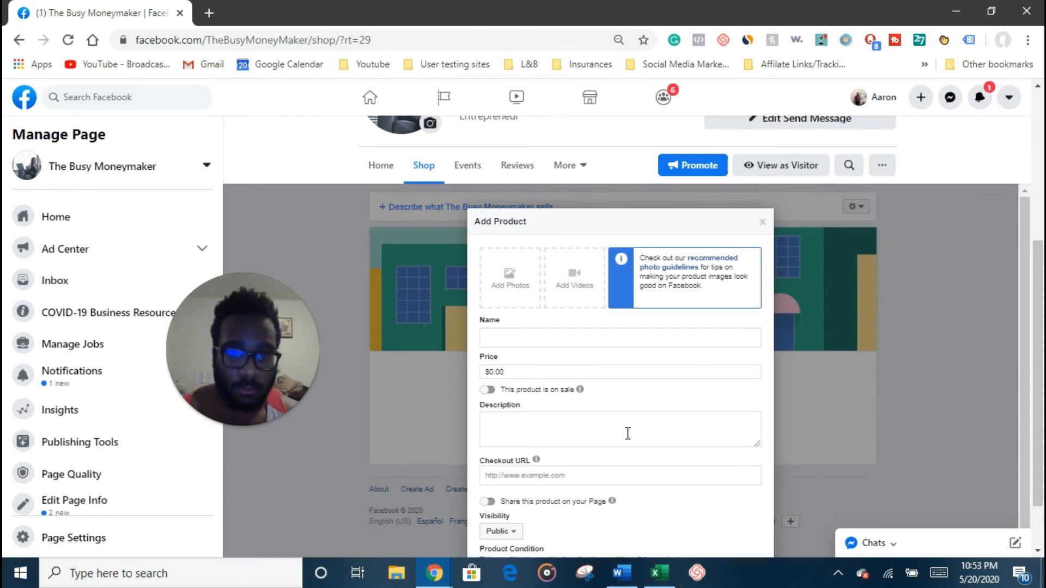
pyautogui.click(517, 296)
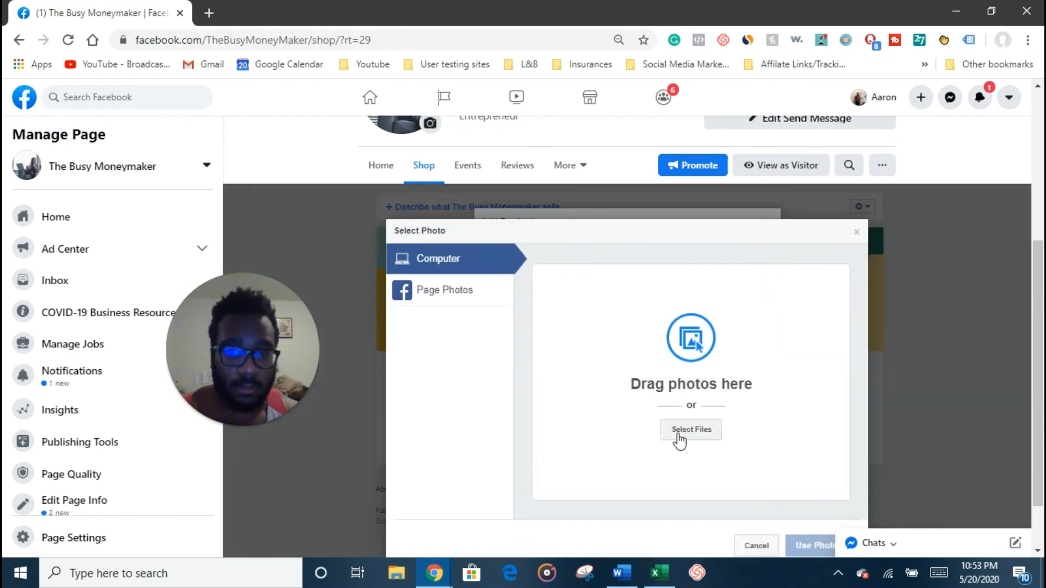
pyautogui.click(471, 300)
pyautogui.click(597, 311)
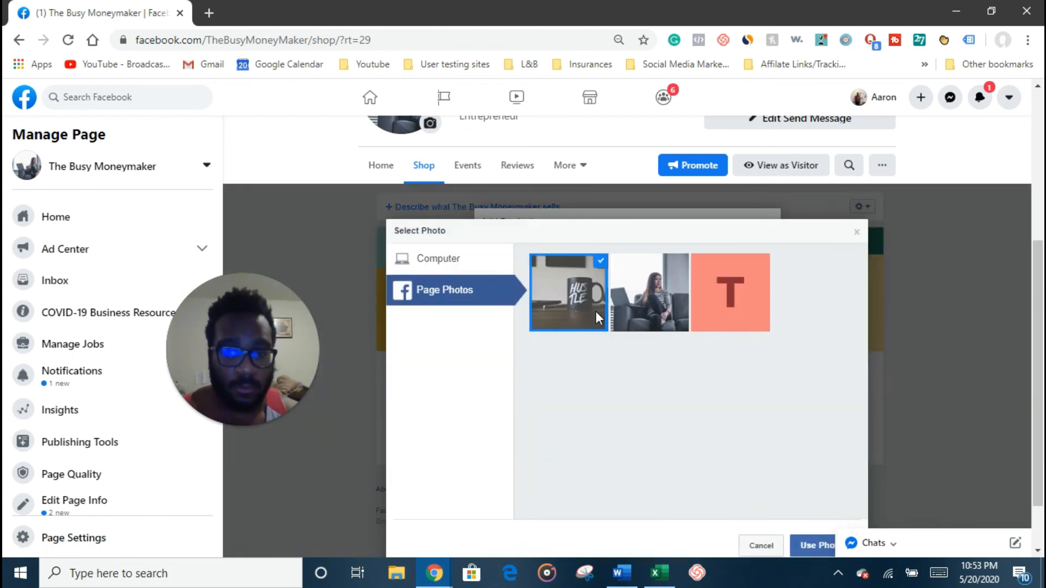
pyautogui.click(815, 545)
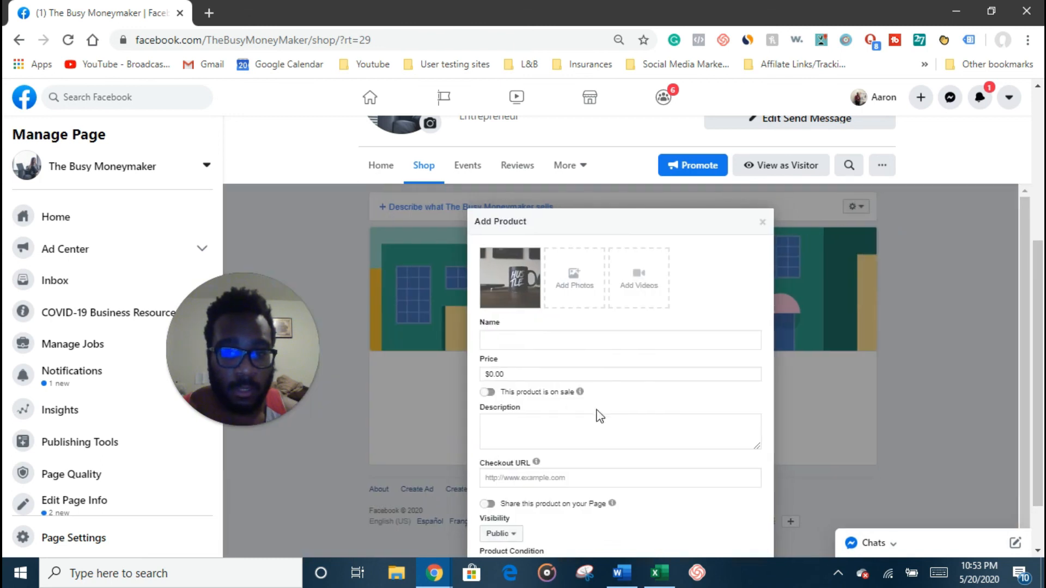
# Name the product Mug, look over its price, checkout URL, visibility and condition fields, and discard the new product
pyautogui.click(553, 338)
pyautogui.scroll(-2, 653, 427)
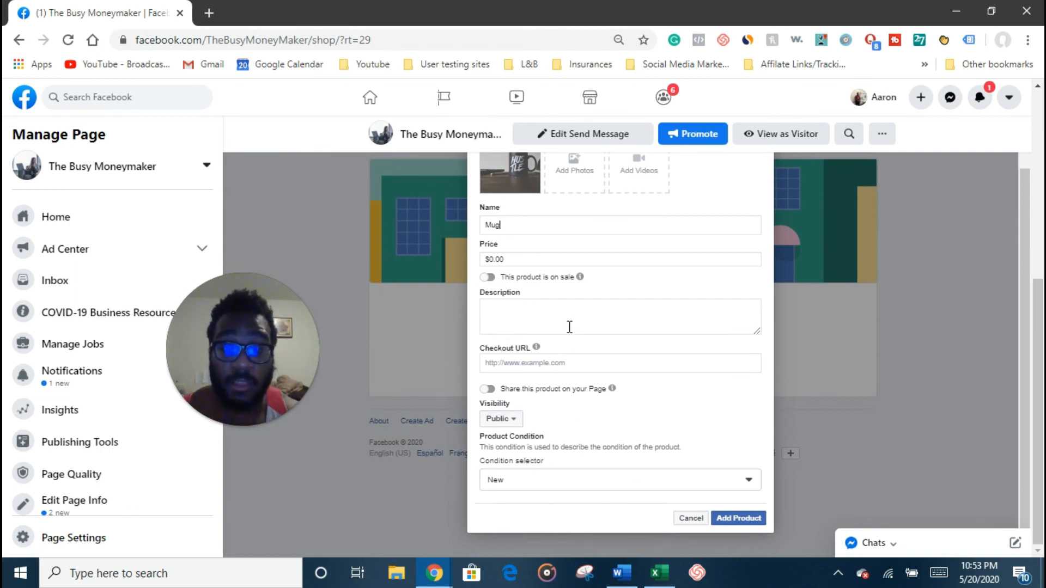
pyautogui.scroll(3, 574, 338)
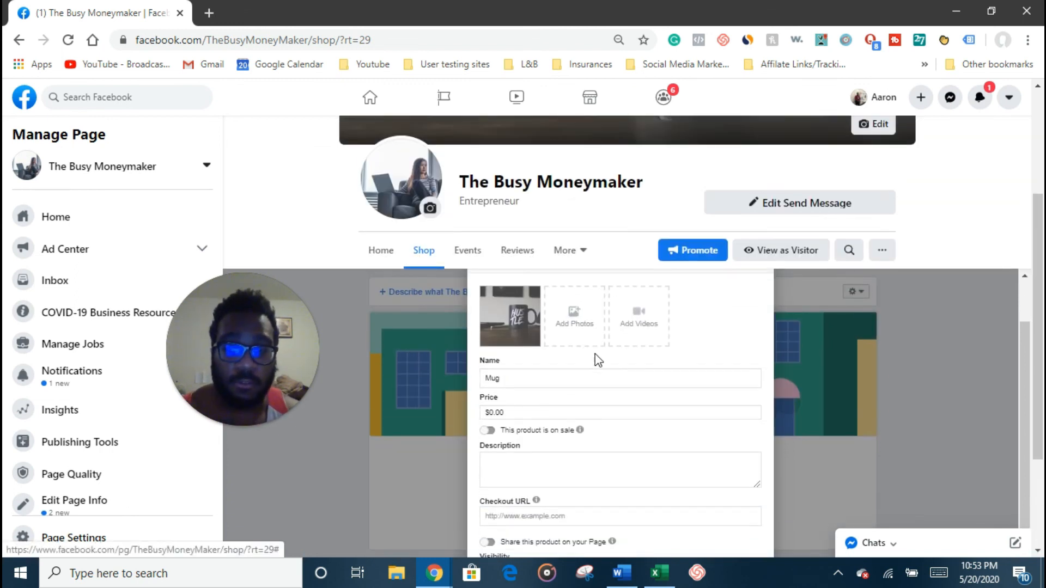
pyautogui.scroll(-3, 602, 364)
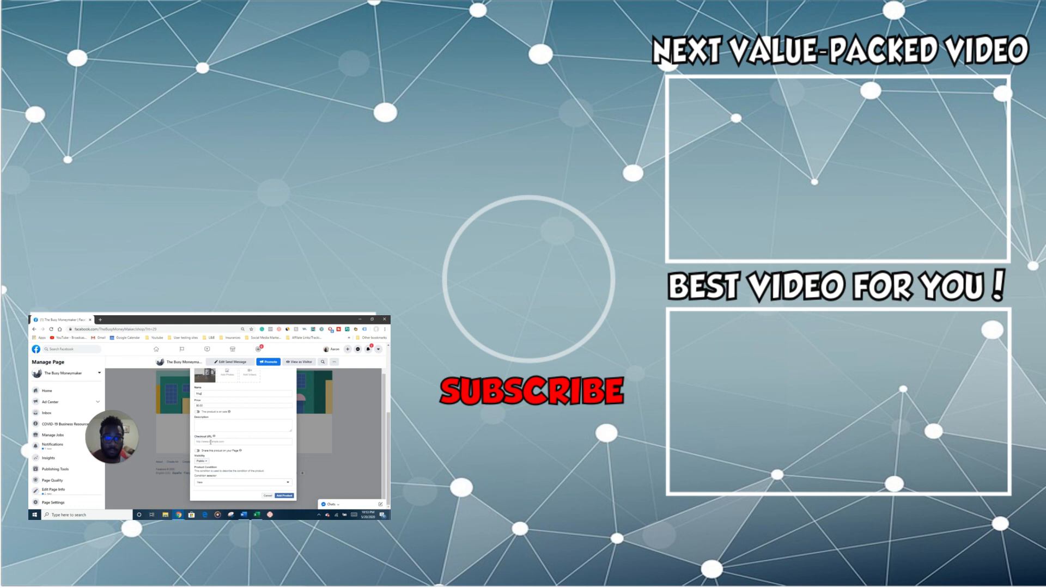
pyautogui.click(269, 496)
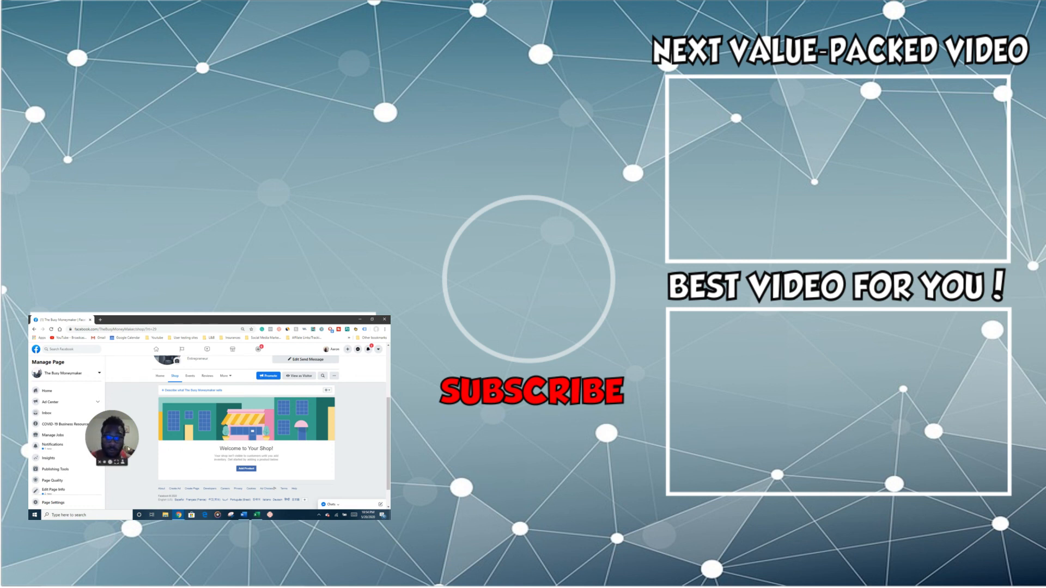
pyautogui.moveTo(129, 448); pyautogui.dragTo(78, 490)
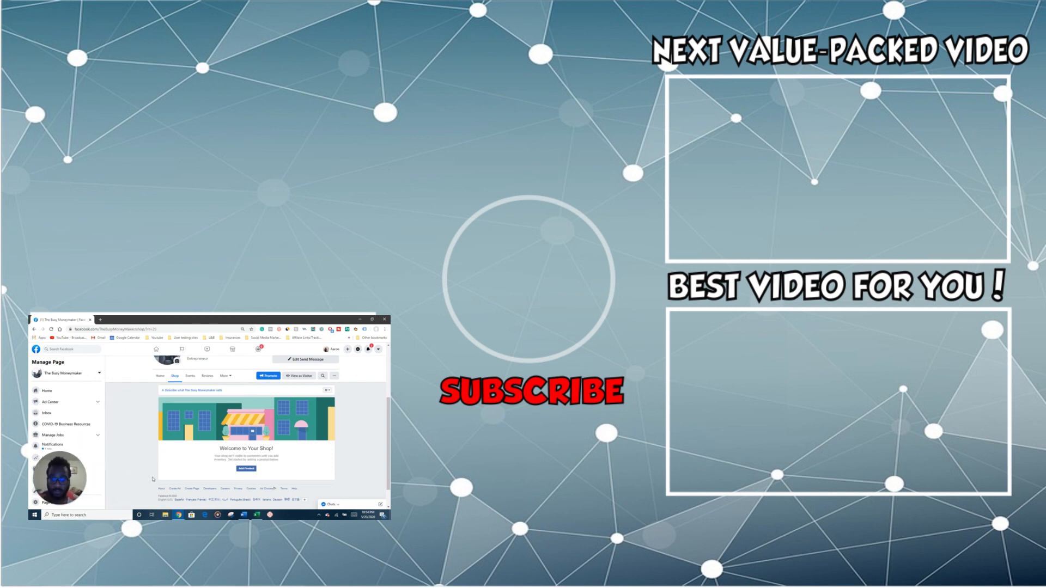